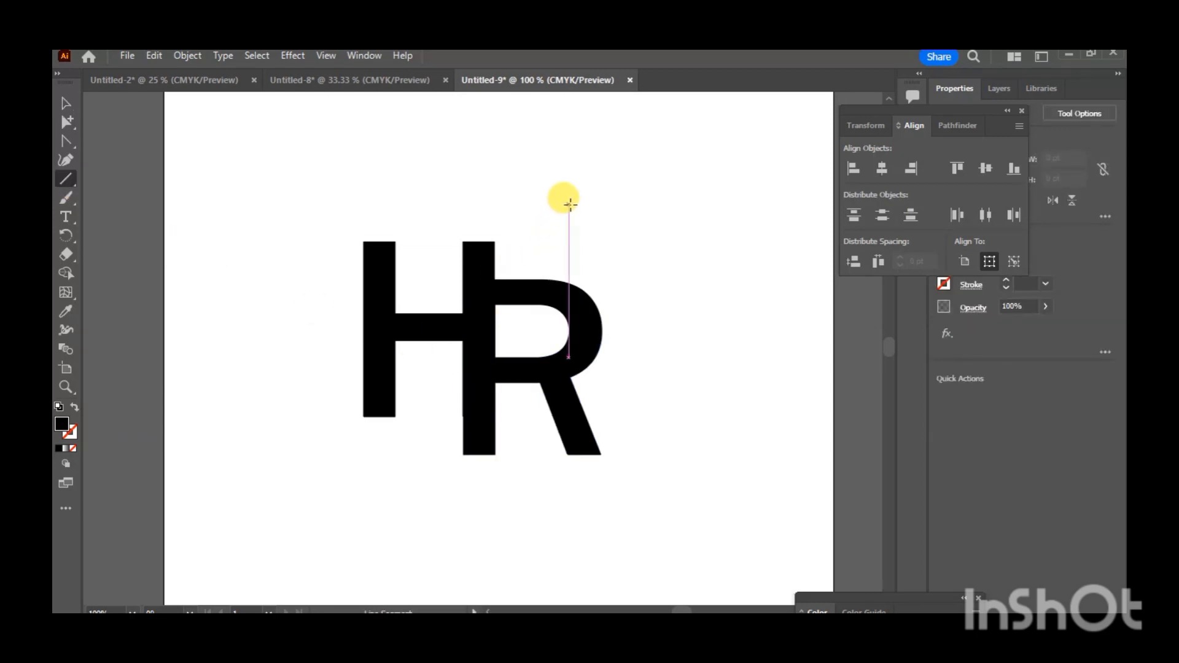
- Draw a diagonal line about 192 by 249 pt across the overlapping H and R, with a 19 pt black stroke
left_click_drag(568, 204, 358, 476)
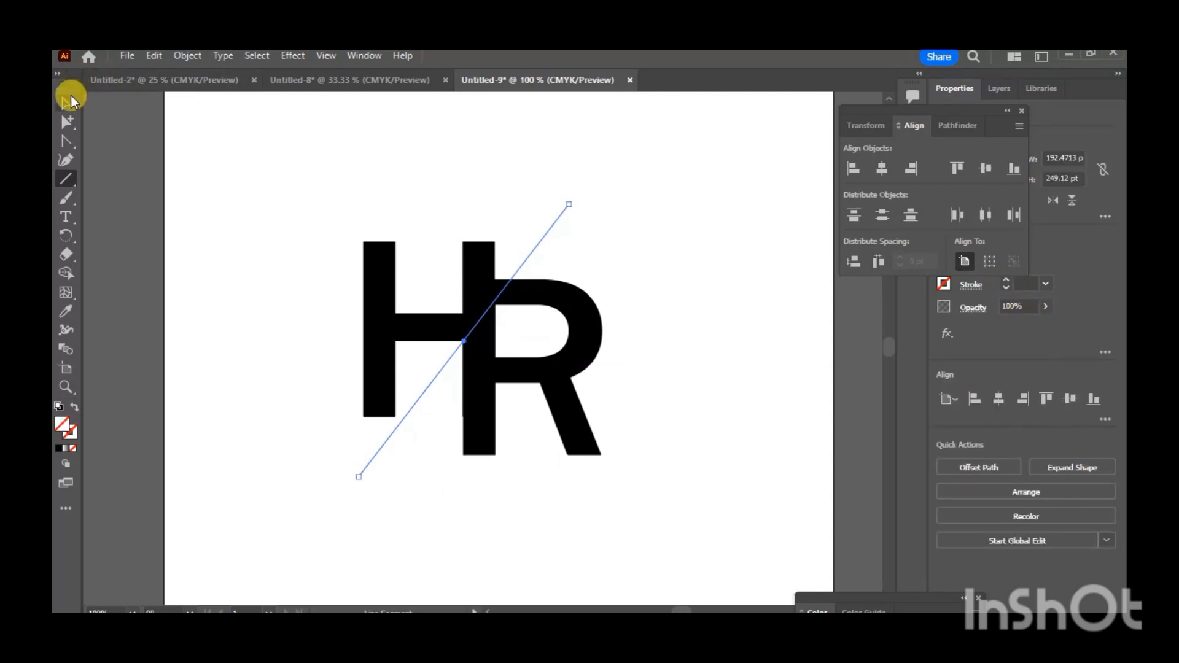
left_click(66, 104)
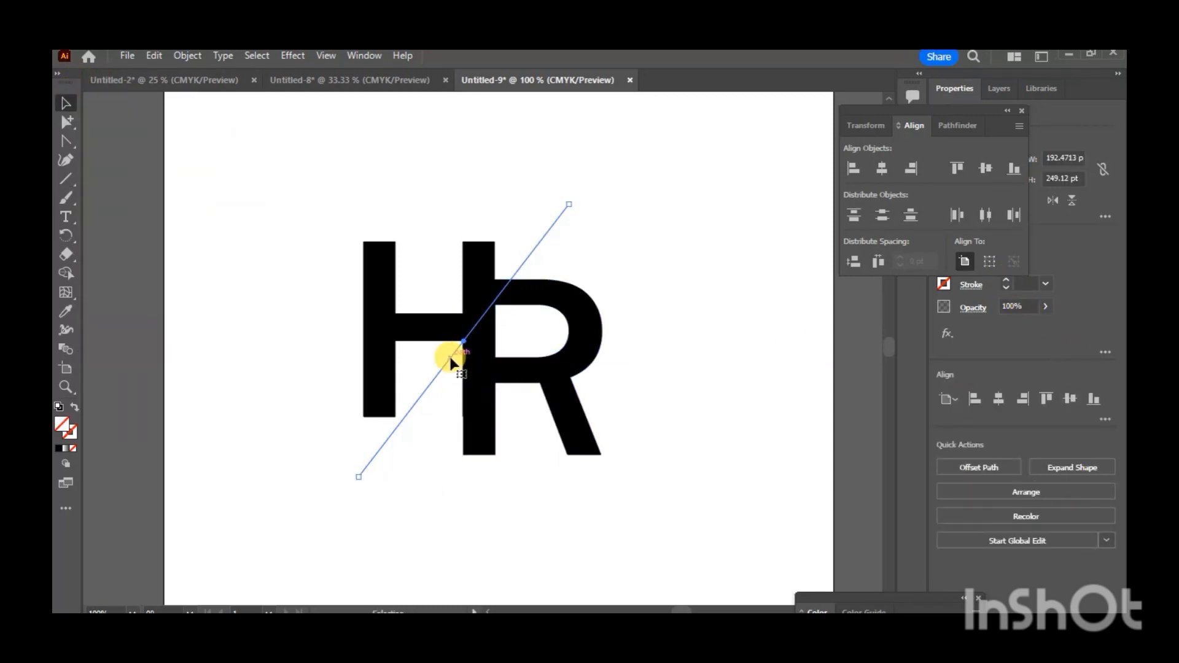
left_click(1007, 281)
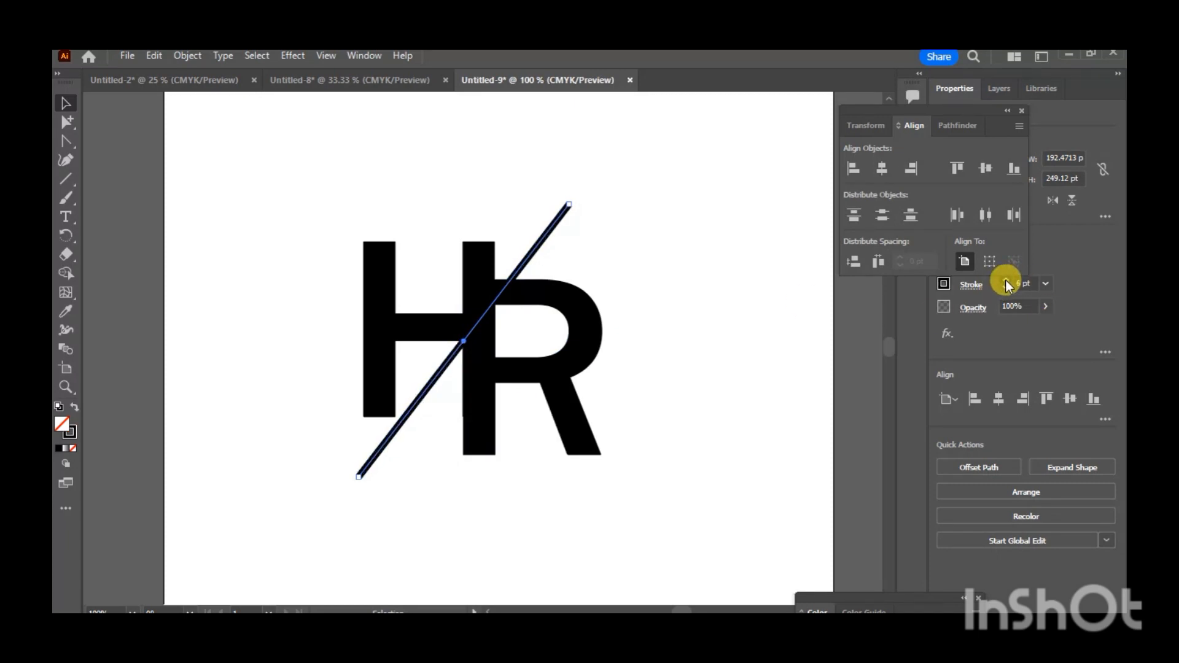
left_click(1007, 282)
left_click(1007, 281)
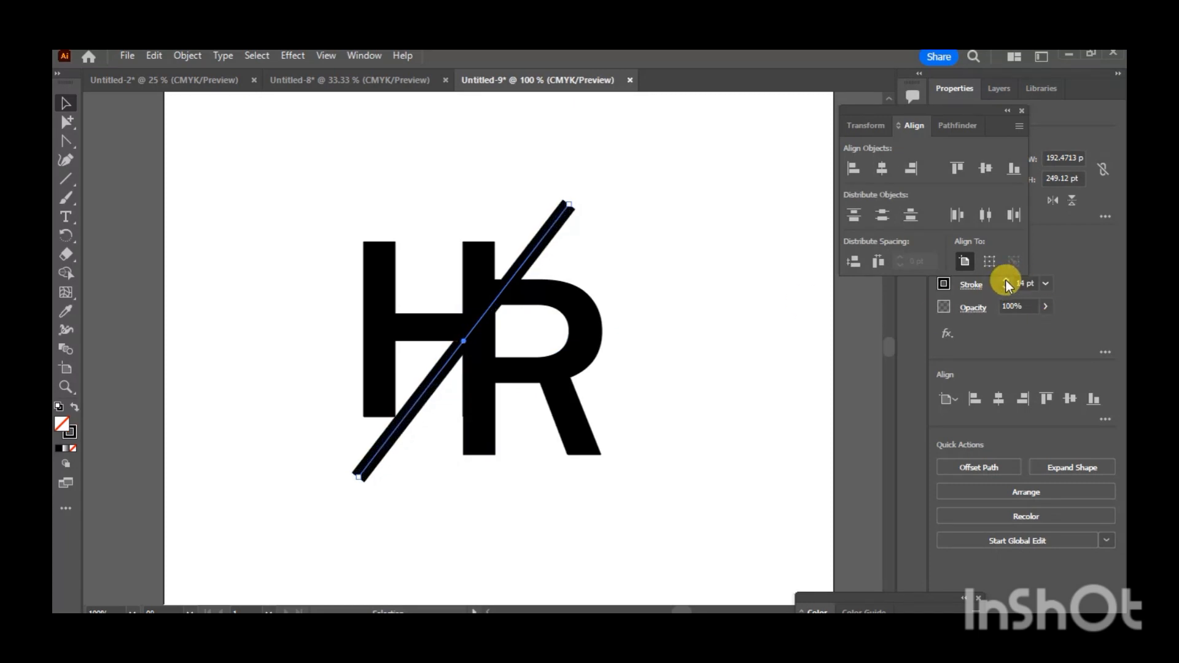
left_click(1007, 281)
left_click(1007, 281)
left_click(1007, 281)
left_click(1007, 282)
left_click(1007, 281)
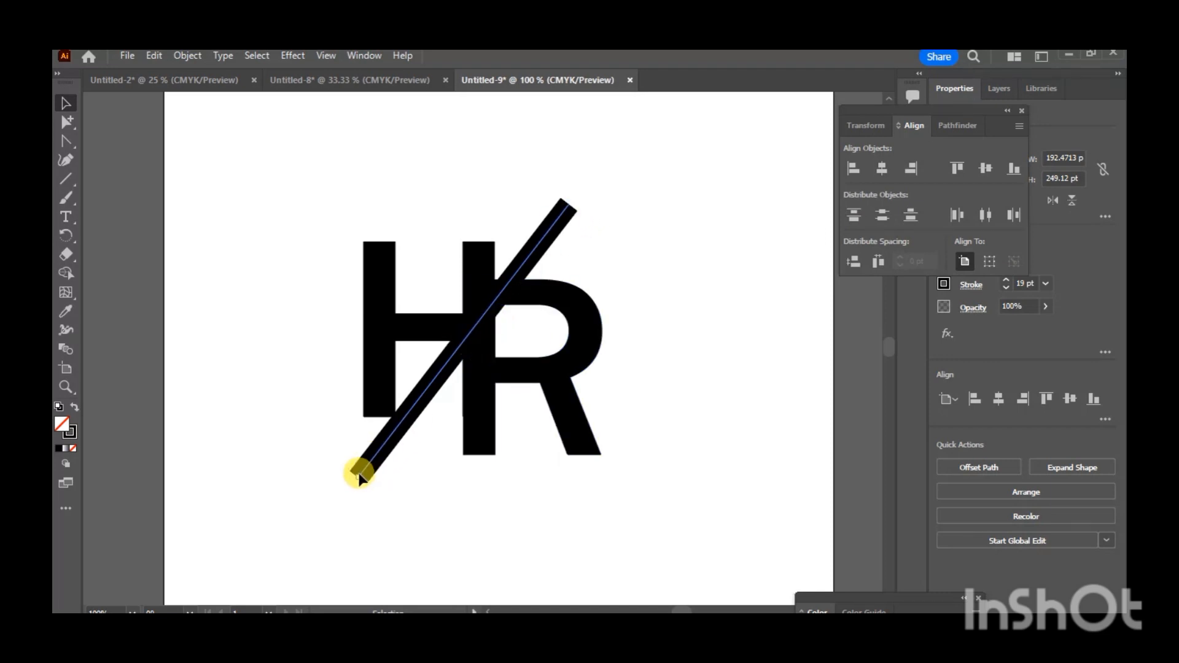
- Adjust the diagonal line's lower end and position across the letters, and thicken its stroke to 25 pt
left_click_drag(359, 476, 369, 476)
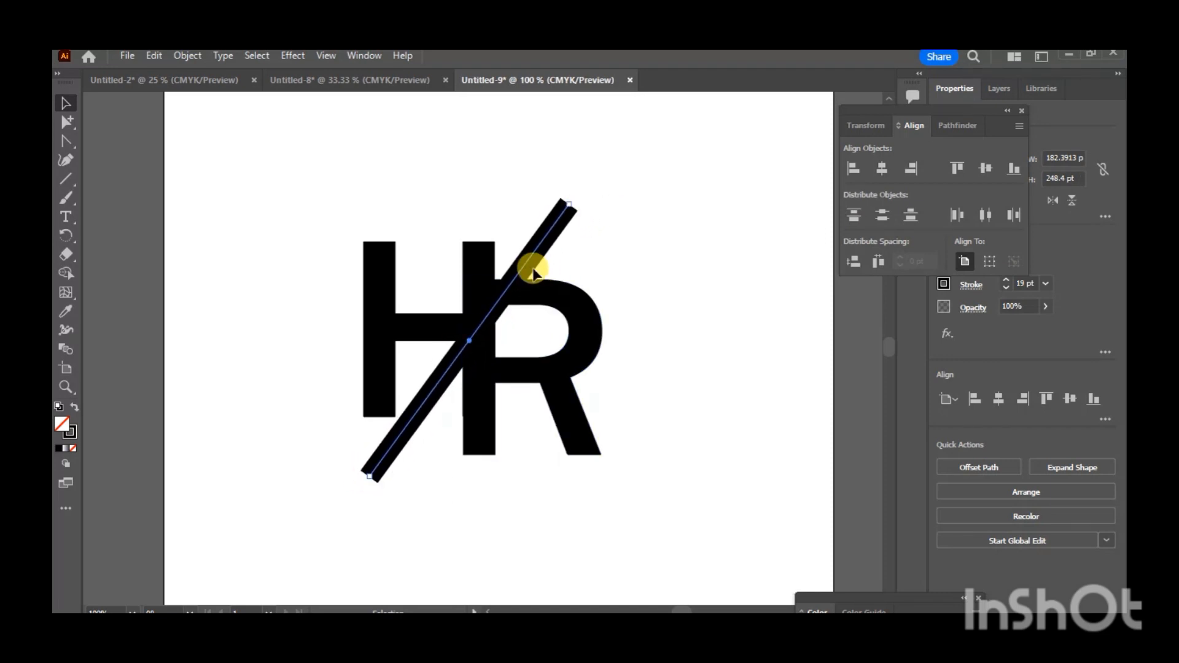
left_click_drag(472, 342, 466, 338)
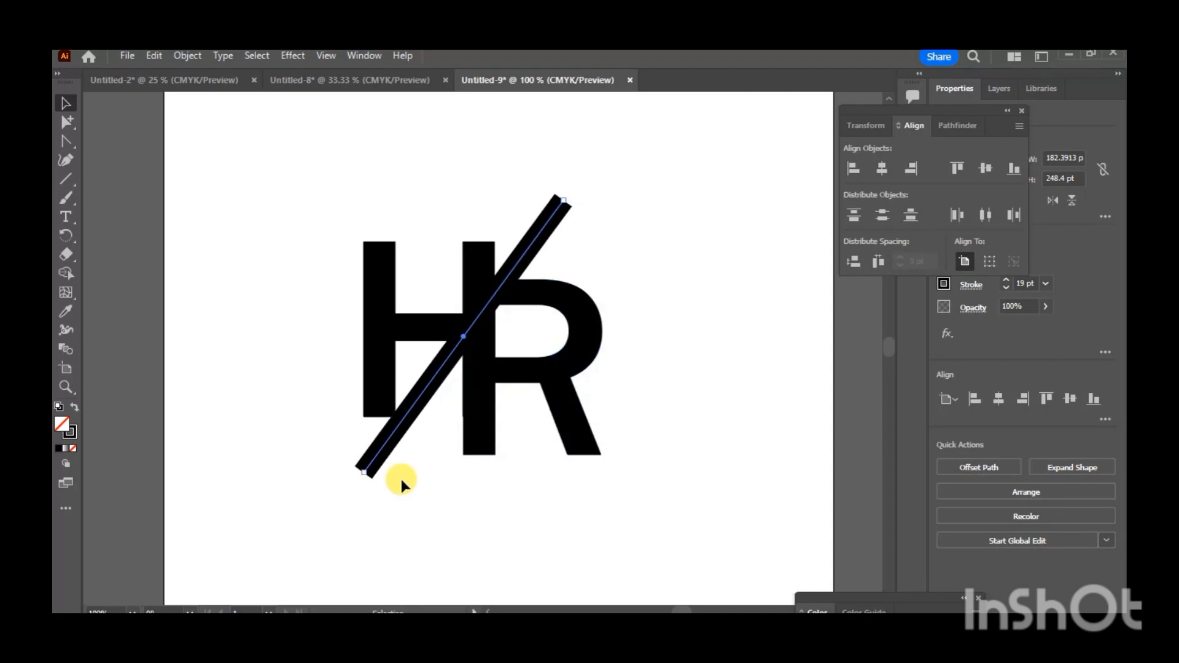
left_click_drag(362, 473, 366, 476)
left_click(1007, 281)
left_click(1007, 281)
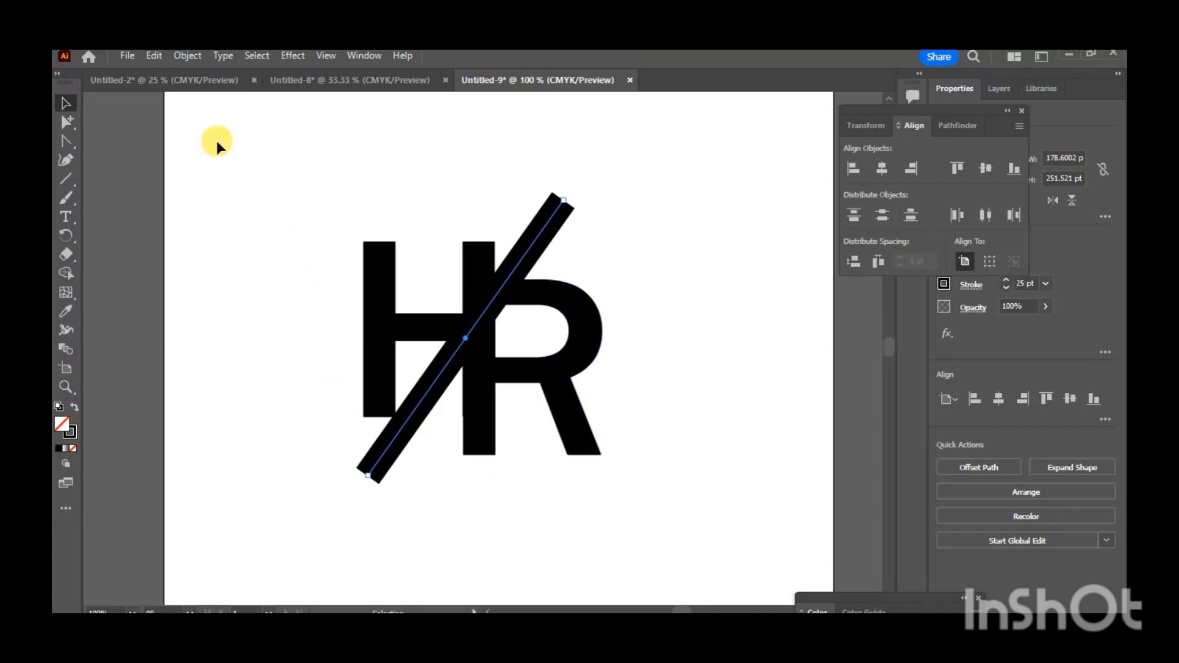
- Expand the diagonal line's fill and stroke into a shape and ungroup it
left_click(188, 55)
left_click(264, 253)
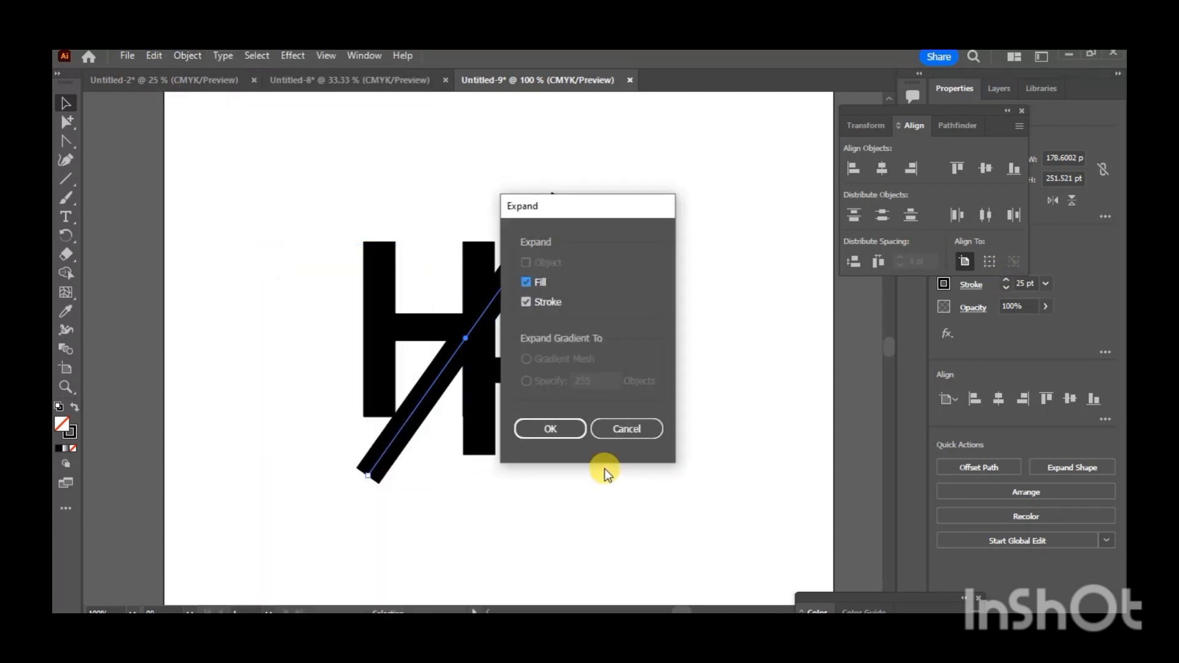
left_click(565, 431)
right_click(450, 376)
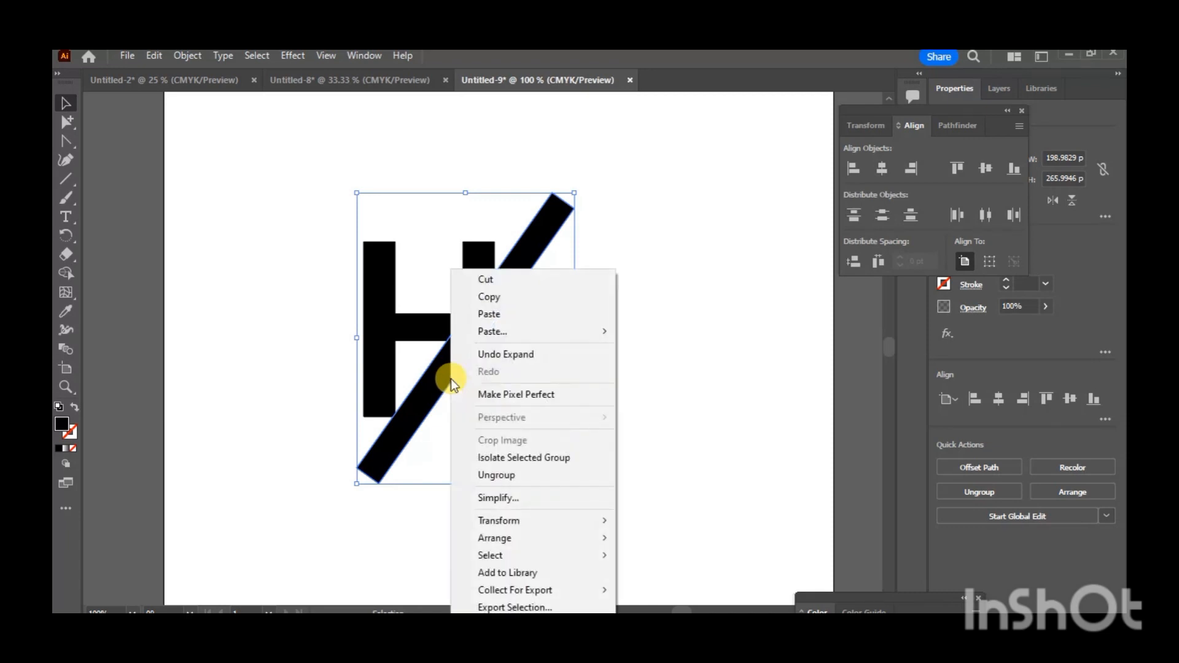
left_click(496, 475)
- Cut the diagonal bar out of the H and R with Shape Builder, removing its ends and every overlapping piece
left_click_drag(271, 145, 706, 521)
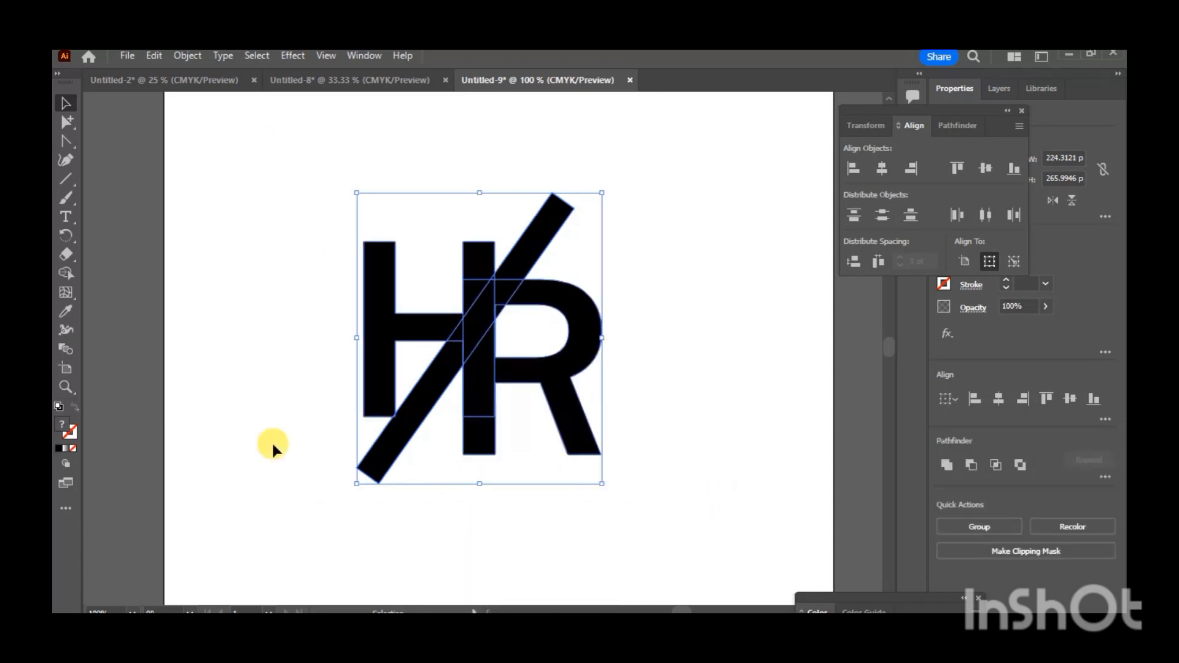
left_click(67, 274)
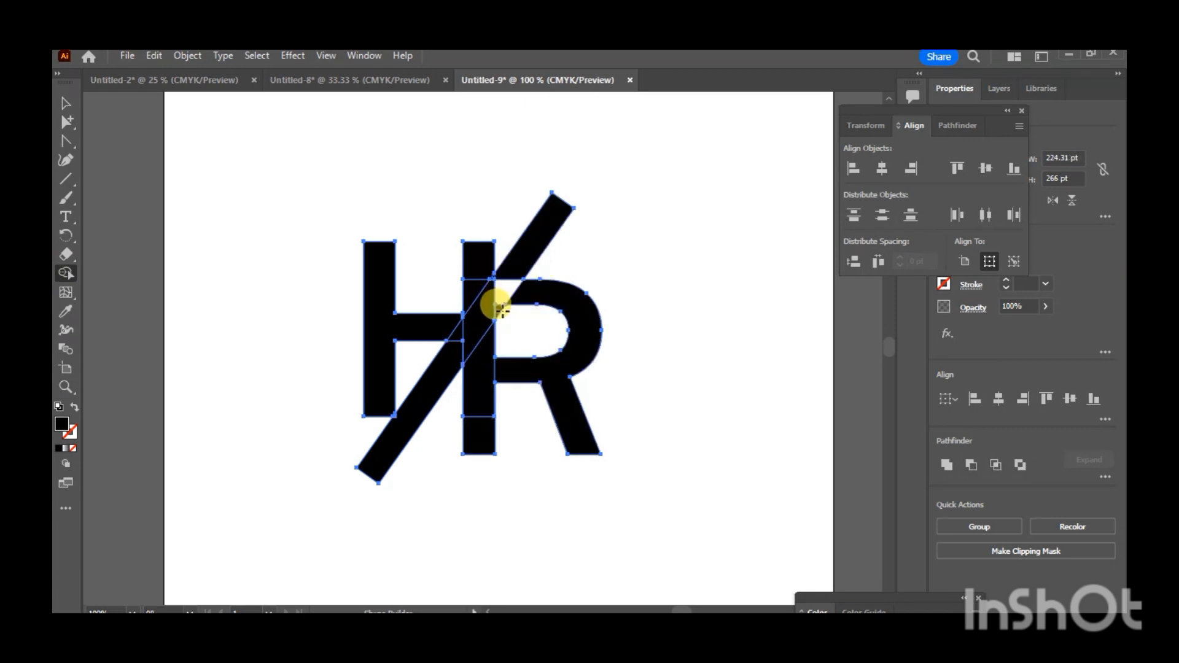
left_click(497, 305, "alt")
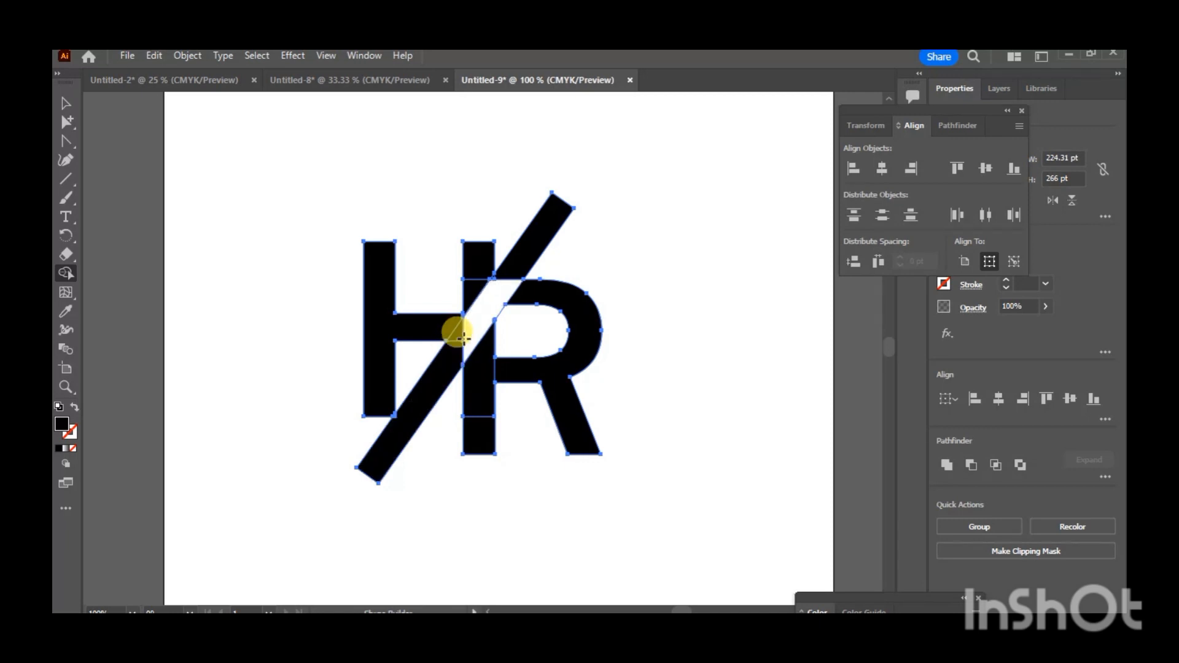
left_click(447, 339, "alt")
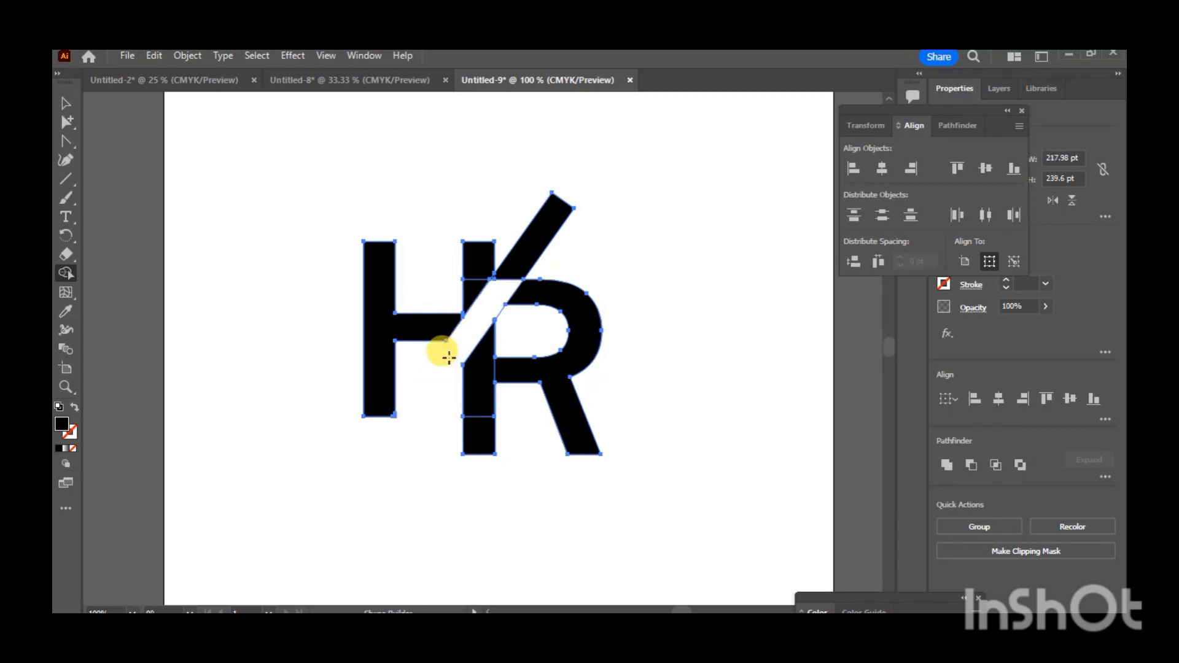
left_click(528, 245, "alt")
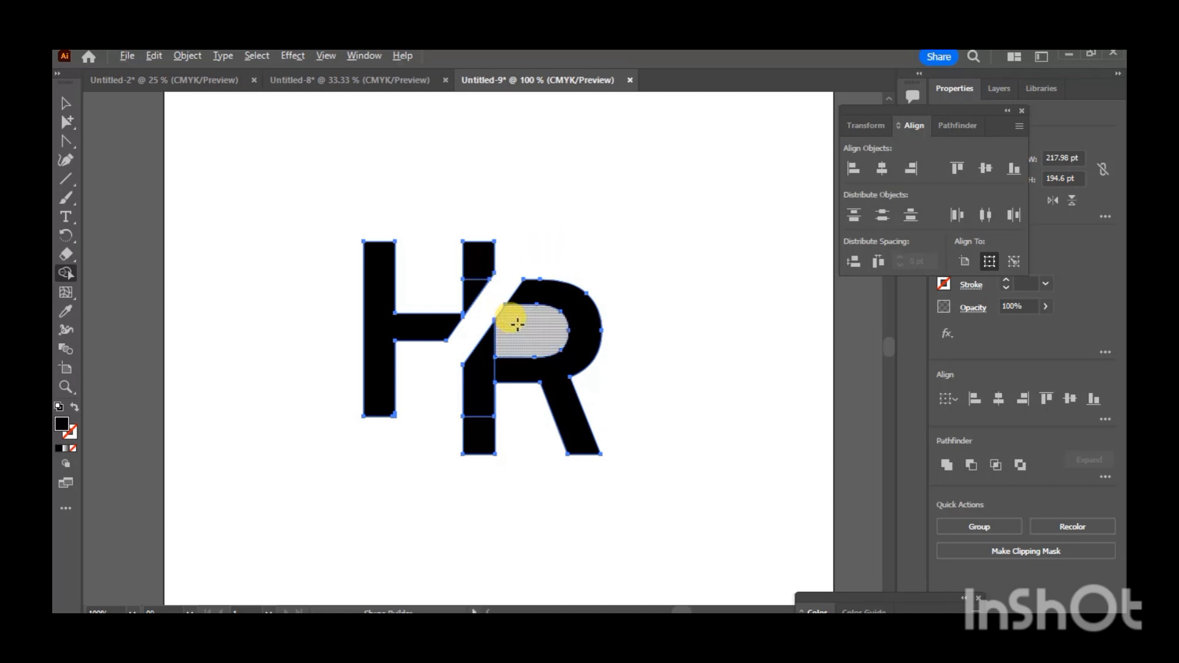
- Pull the anchor at the H crossbar's cut lower corner down below the left leg to form a pointed spike
key("a")
left_click(396, 347)
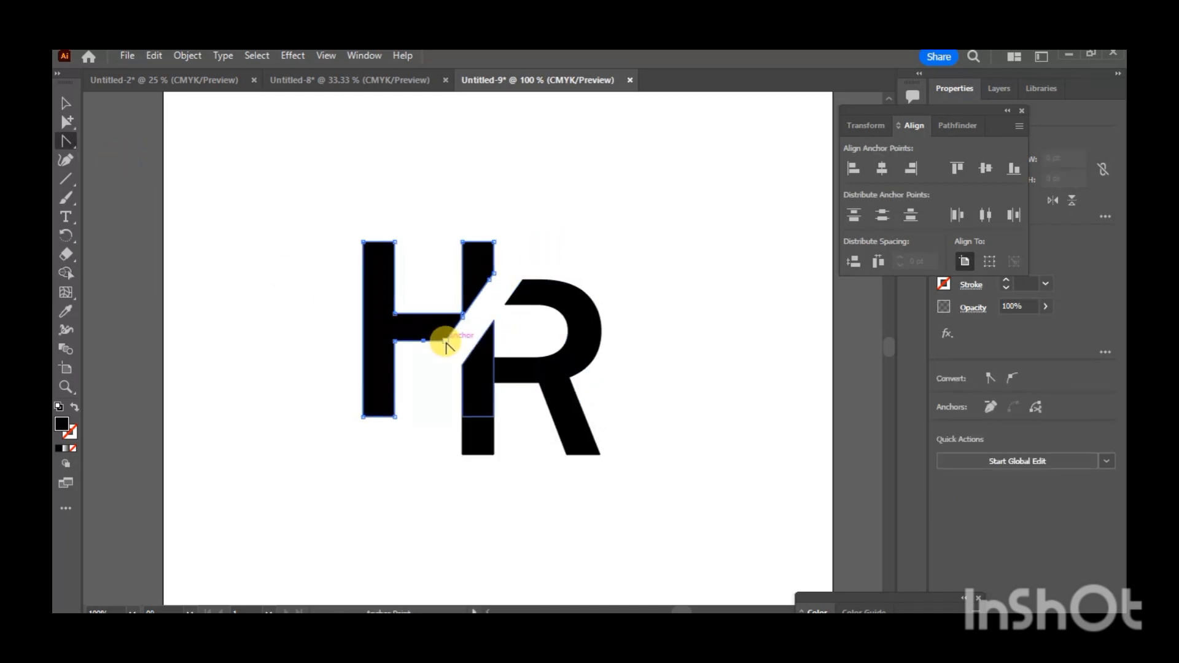
left_click_drag(445, 341, 421, 387)
key("ctrl+z")
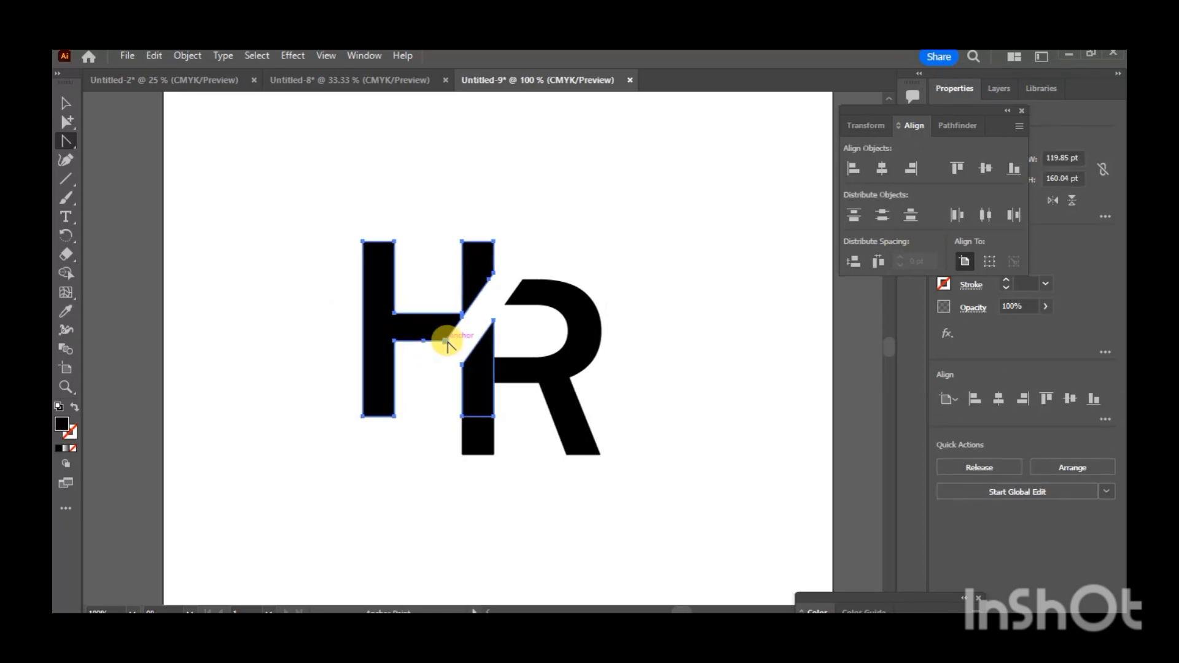
left_click_drag(446, 341, 312, 264)
key("shift+Right")
key("shift+Right")
key("shift+Right")
key("shift+Right")
key("shift+Right")
key("shift+Right")
key("shift+Right")
key("shift+Right")
key("shift+Right")
key("shift+Right")
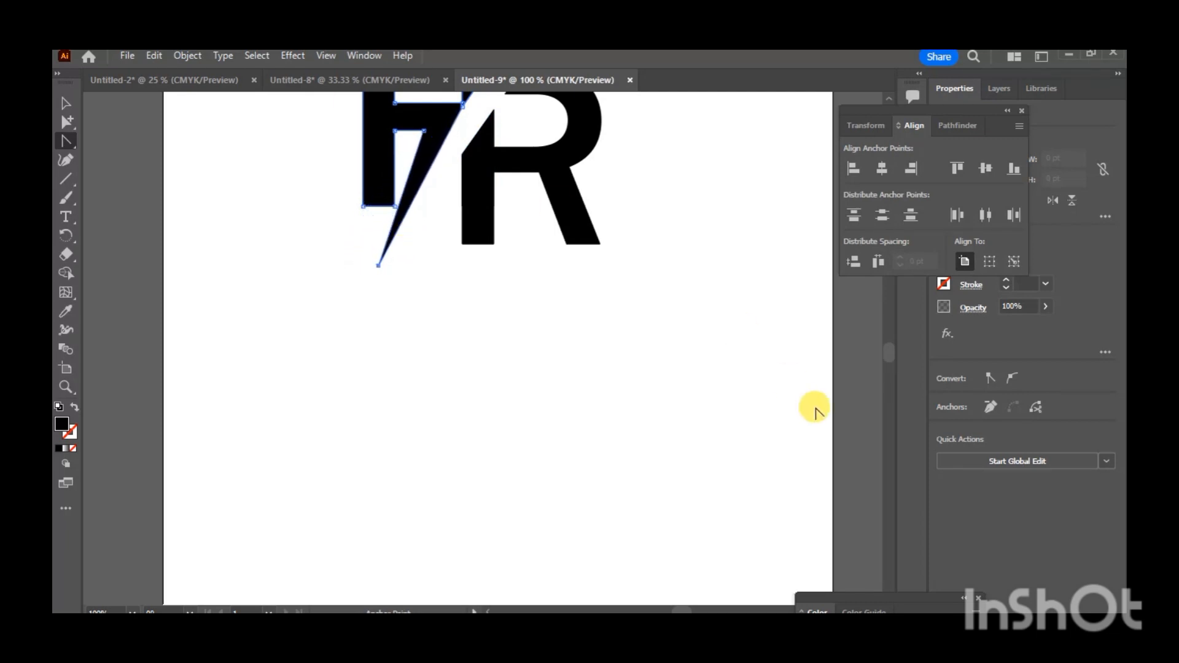
scroll(890, 354, "up", 5)
scroll(890, 354, "down", 1)
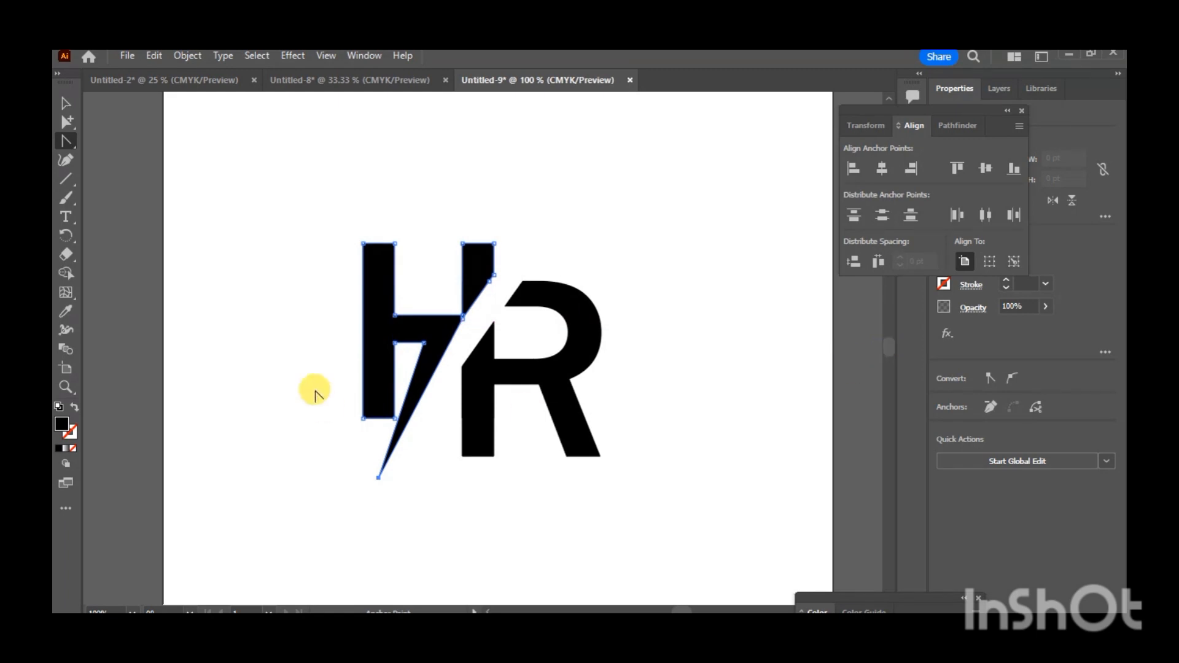
left_click(350, 481)
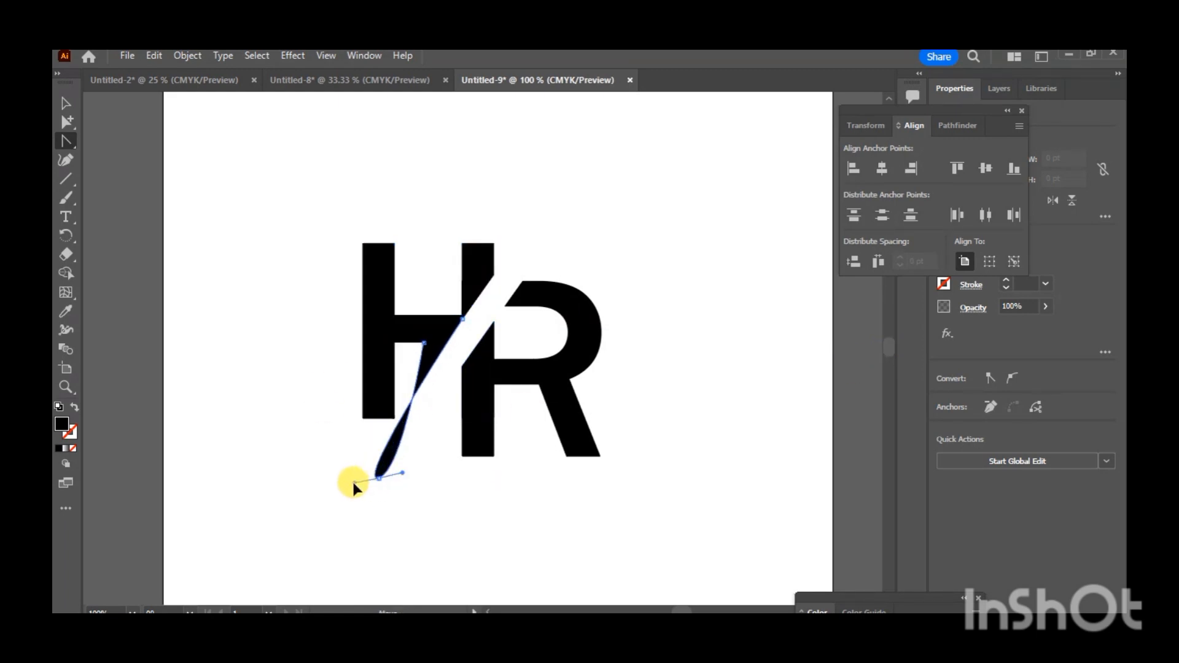
left_click(363, 478)
left_click(350, 488)
- Move the H spike's tip further left and down so its edge continues the line of the diagonal cut
left_click(377, 479)
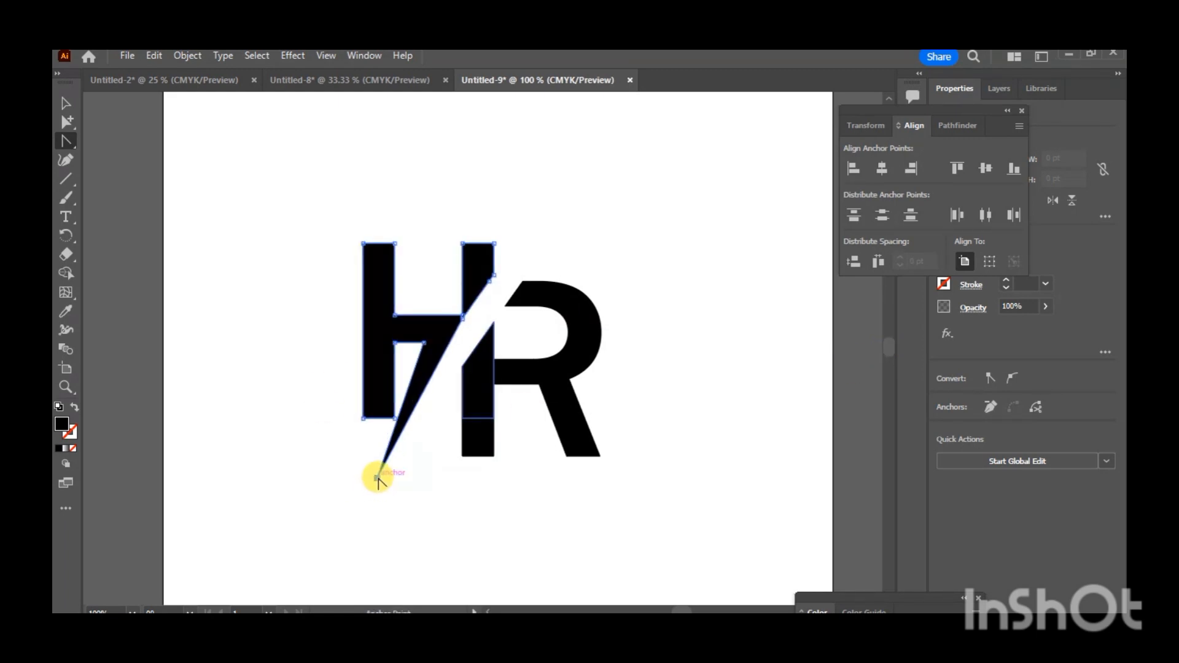
key("shift+Left")
key("shift+Left")
key("shift+Left")
key("shift+Left")
key("shift+Left")
key("shift+Left")
key("shift+Left")
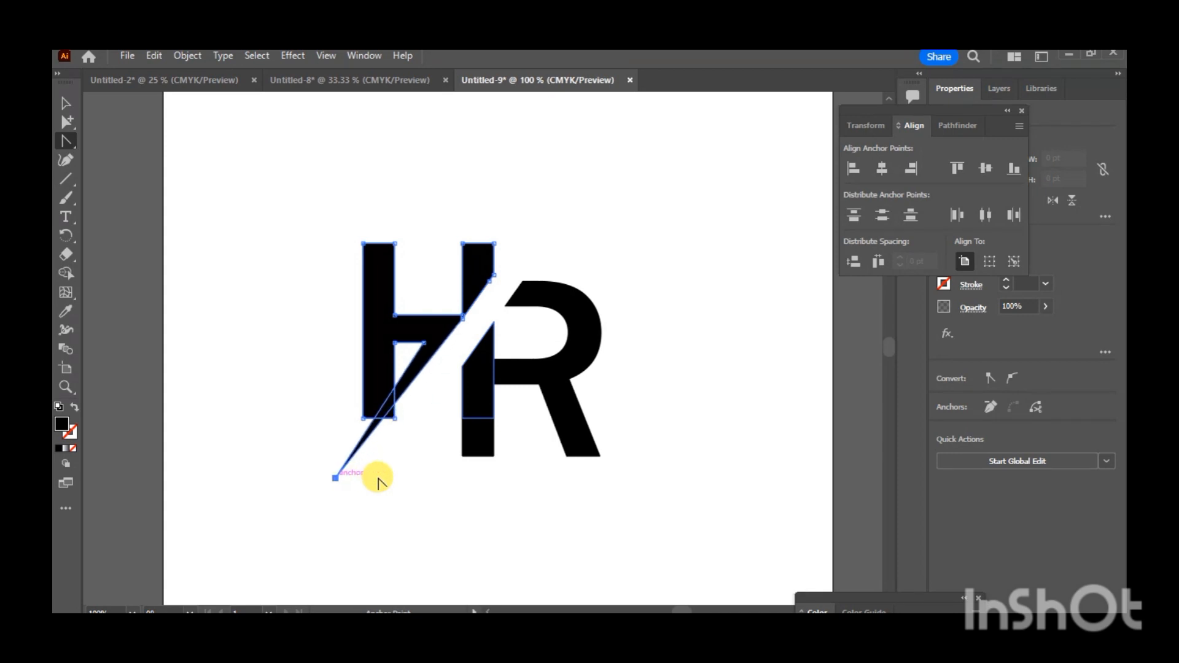
key("shift+Down")
key("shift+Down")
key("shift+Down")
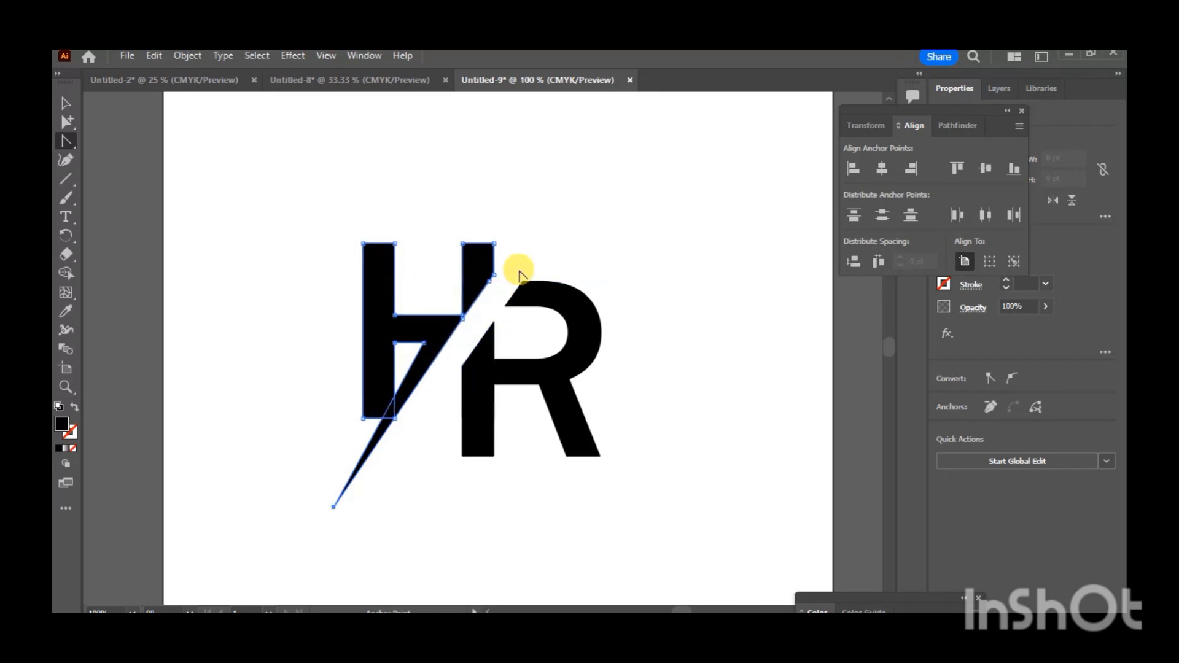
- Stretch the R's cut upper corner up and right into a long spike, and shift the neighbouring anchor right to widen its base
left_click(525, 281)
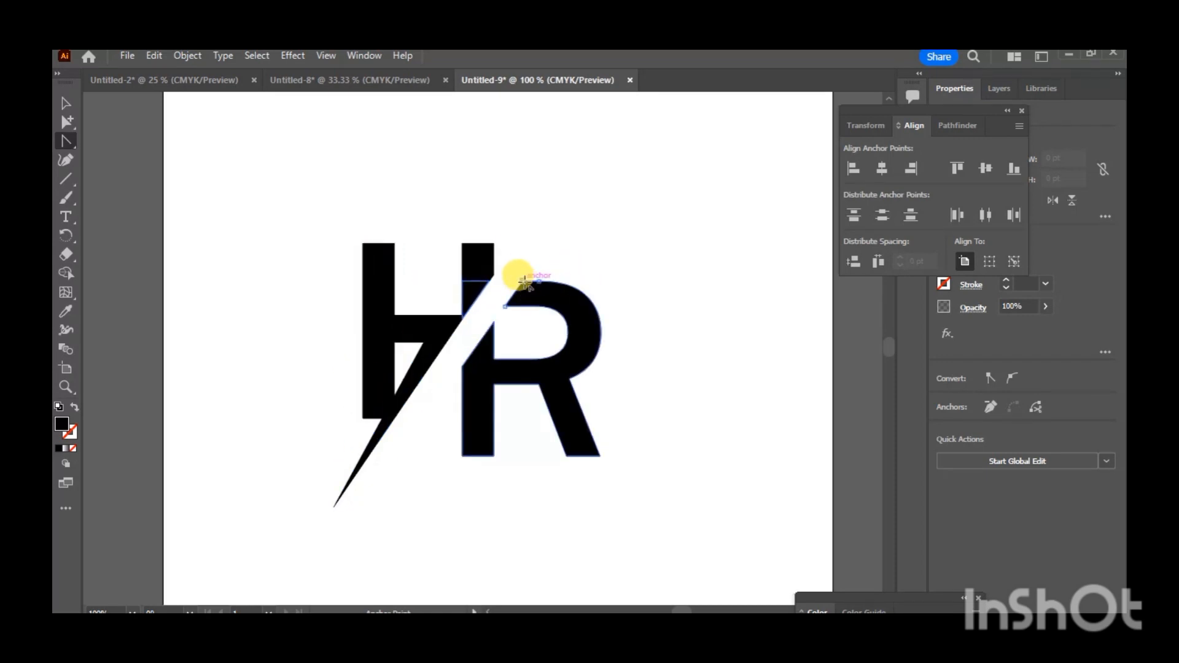
left_click(524, 282)
left_click_drag(523, 282, 649, 128)
left_click(539, 282)
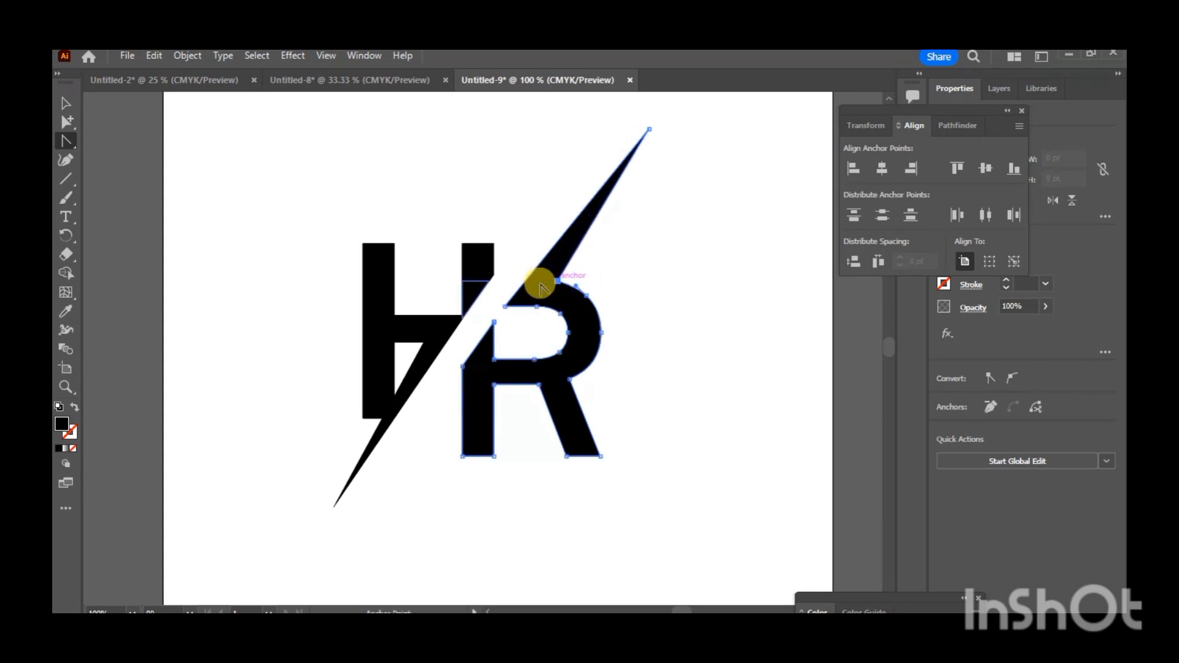
- Try to remove the extra anchor point where the H's crossbar meets the diagonal cut, using the Pen tool
left_click(444, 342)
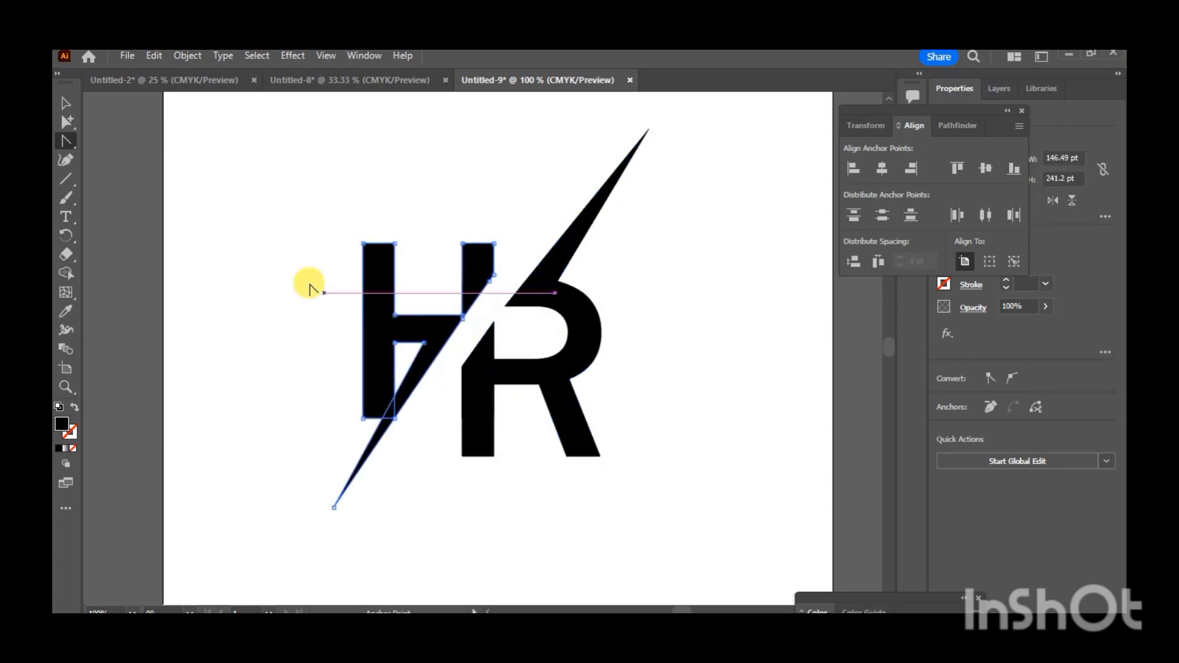
left_click_drag(68, 142, 119, 143)
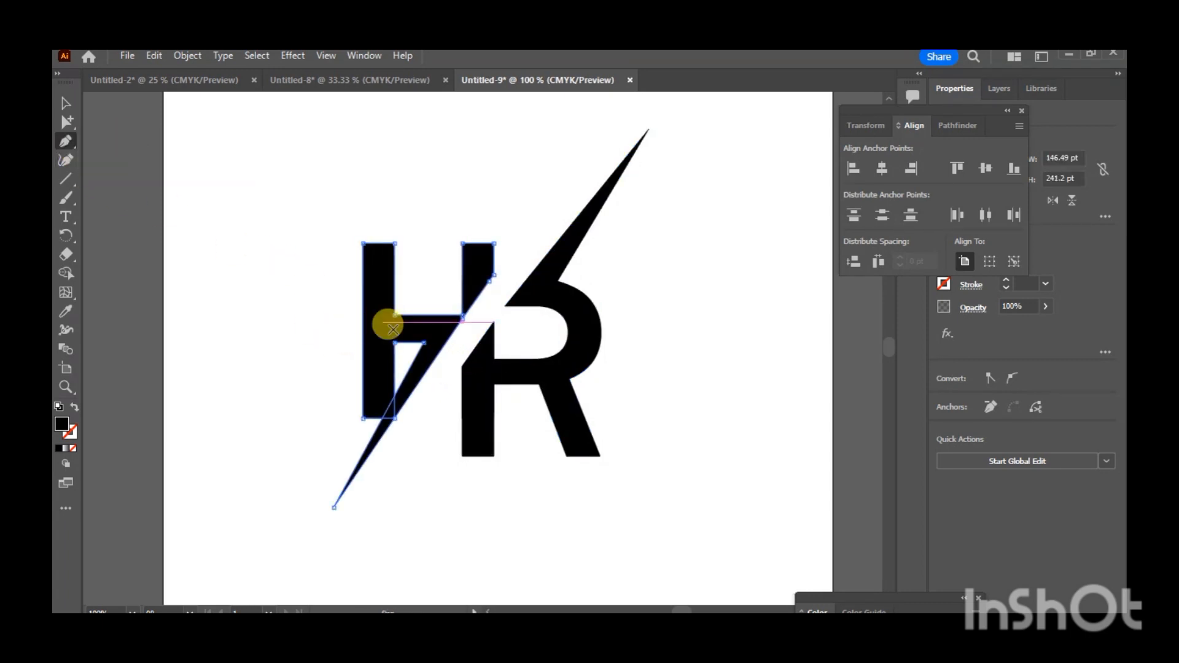
left_click(462, 319)
left_click(461, 318)
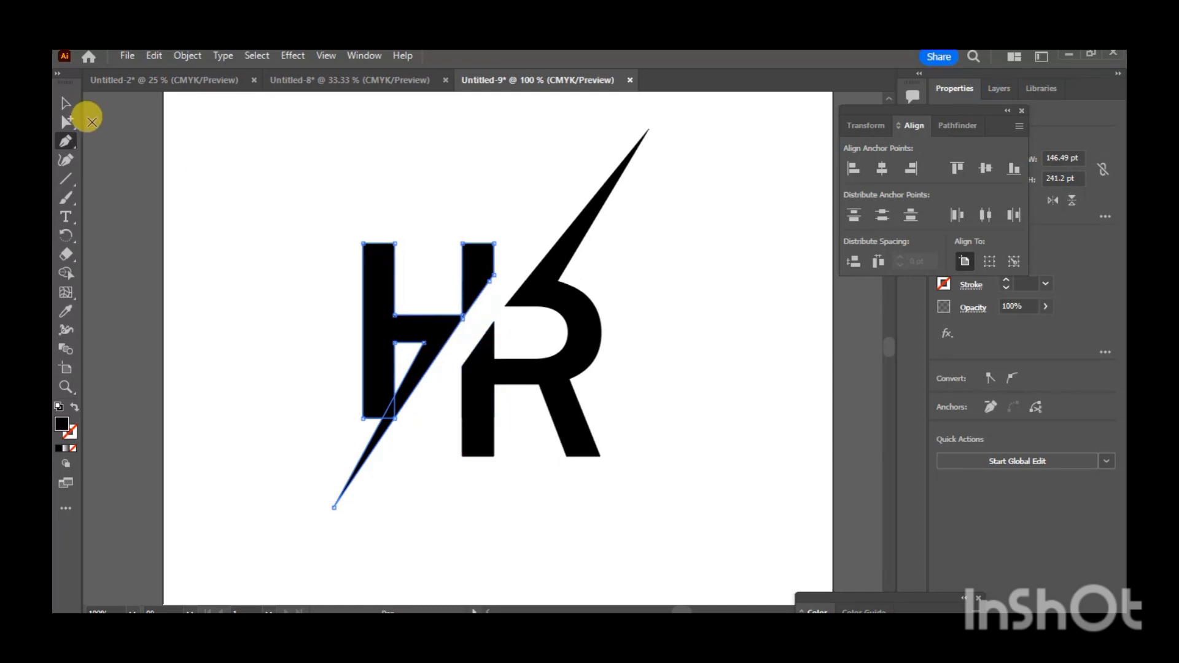
left_click(71, 102)
left_click(299, 232)
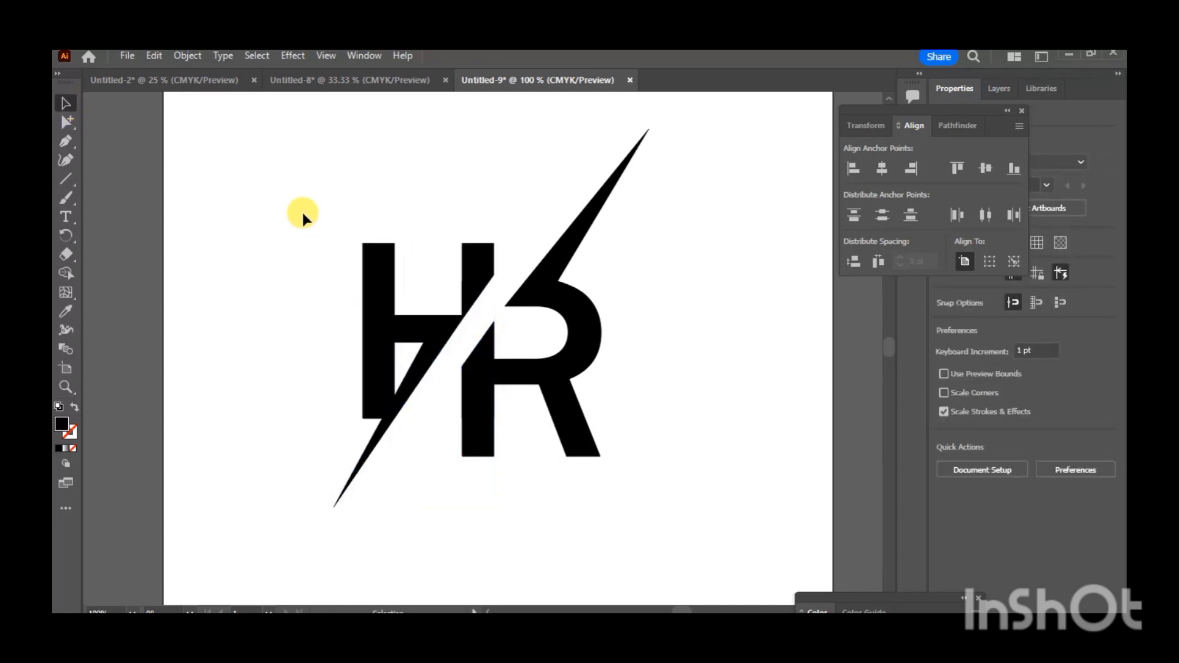
- Fill the overlap between the H's left leg and its spike with Shape Builder
left_click_drag(414, 440, 139, 370)
left_click(67, 272)
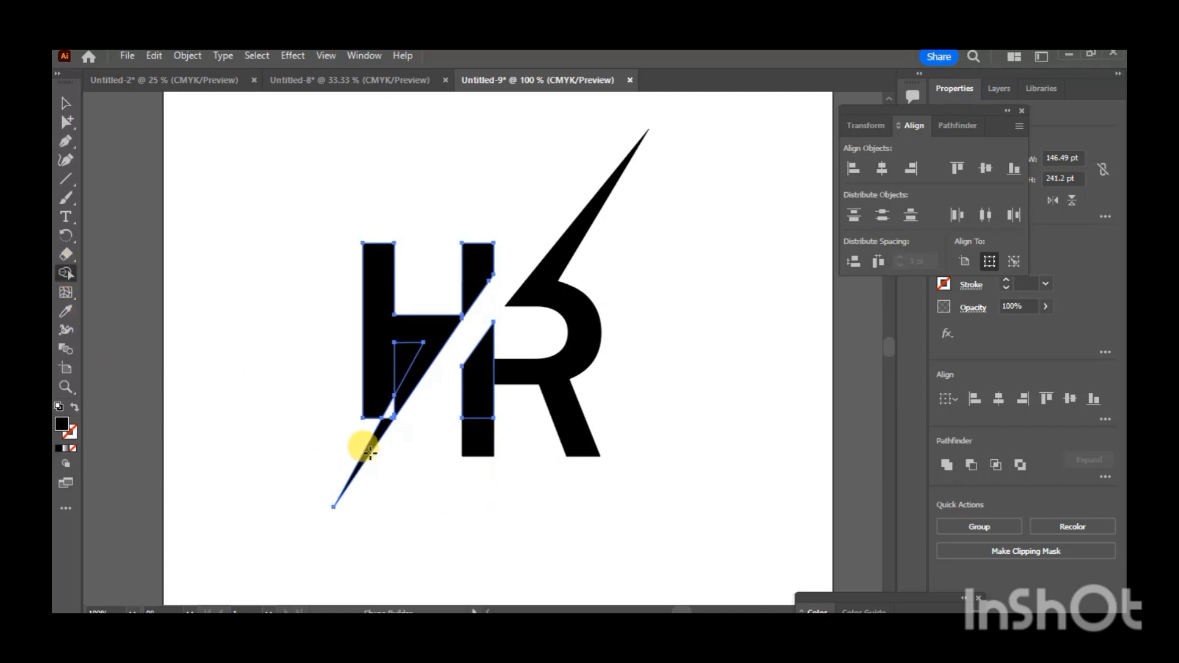
left_click(395, 412)
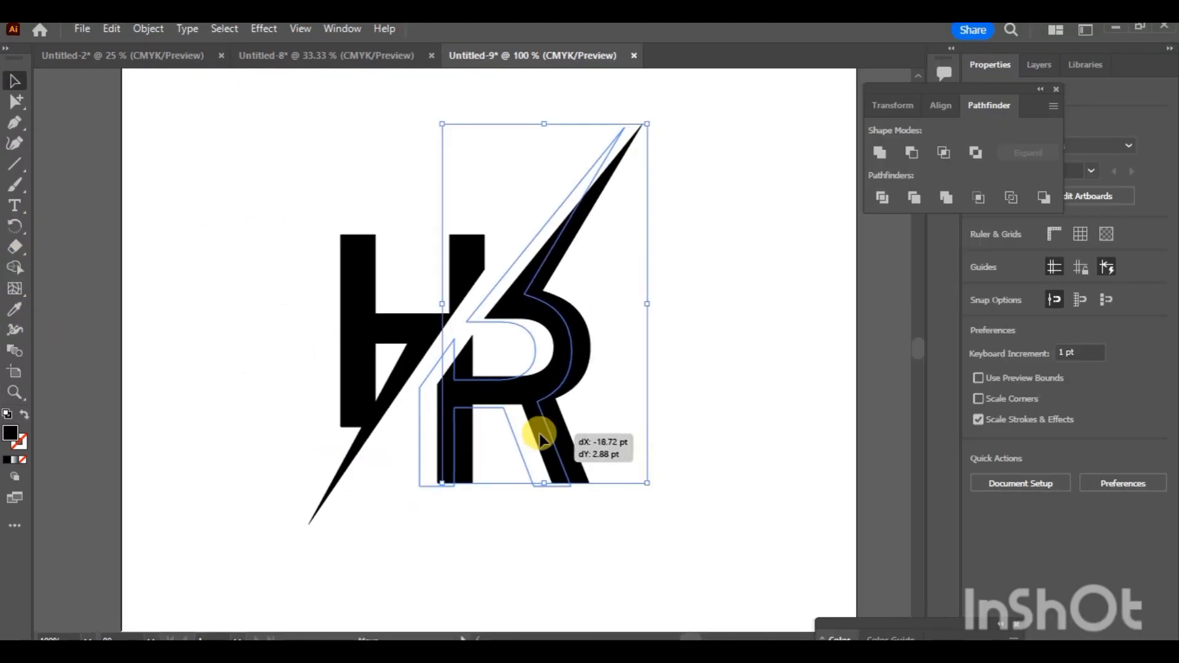
- Move the R left and slightly down toward the H, and nudge it to leave a narrow diagonal gap between the letters
left_click_drag(544, 426, 546, 429)
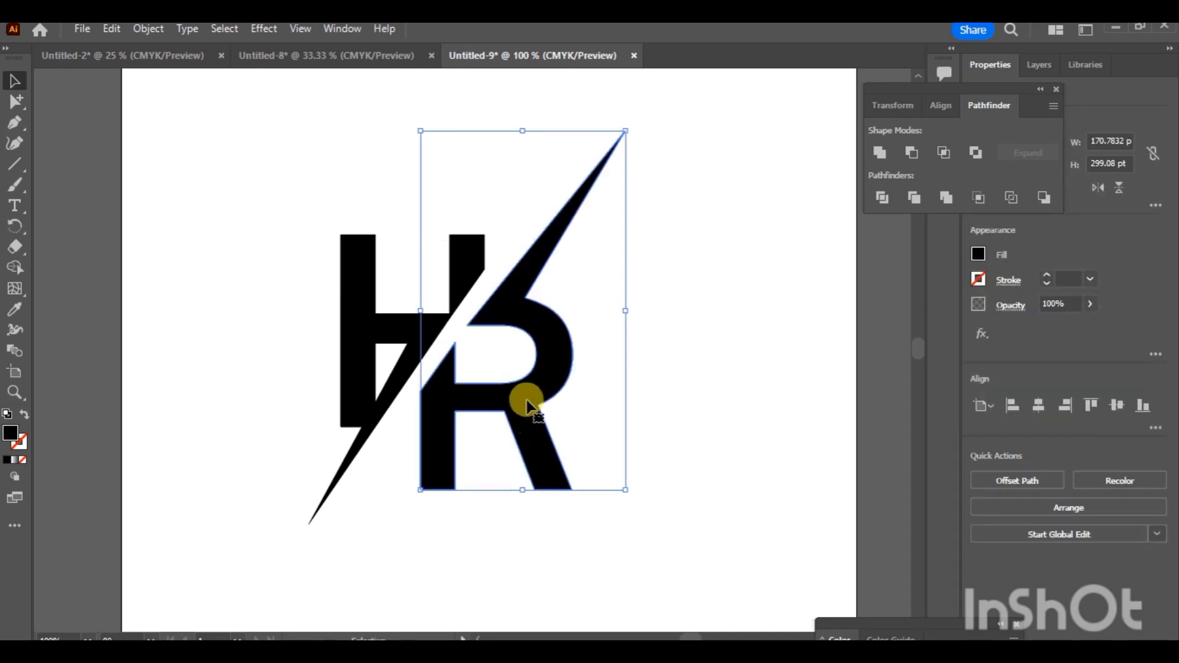
left_click_drag(534, 355, 540, 370)
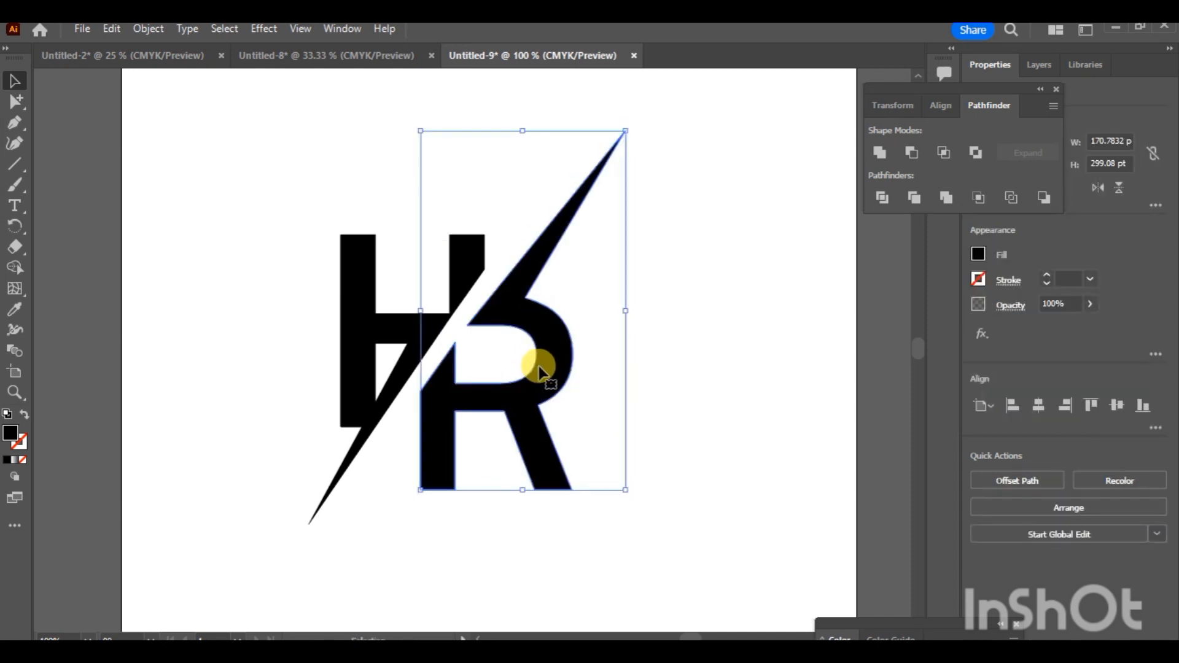
key("Left")
key("Left")
key("Left")
key("Left")
key("Left")
key("Left")
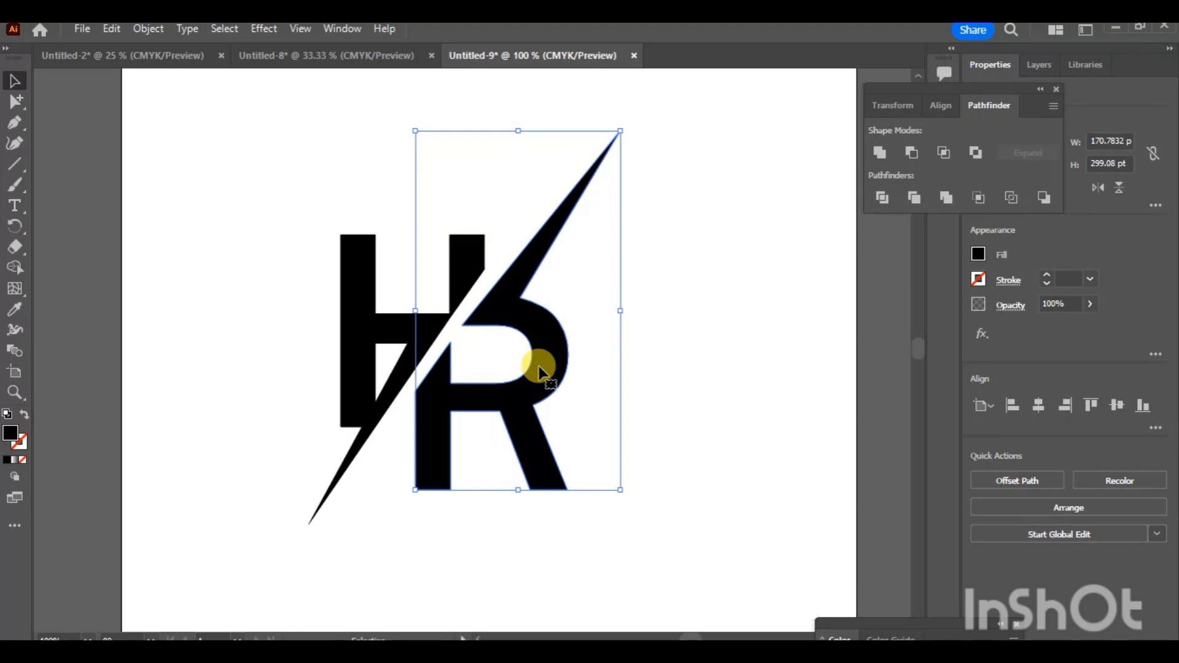
key("Up")
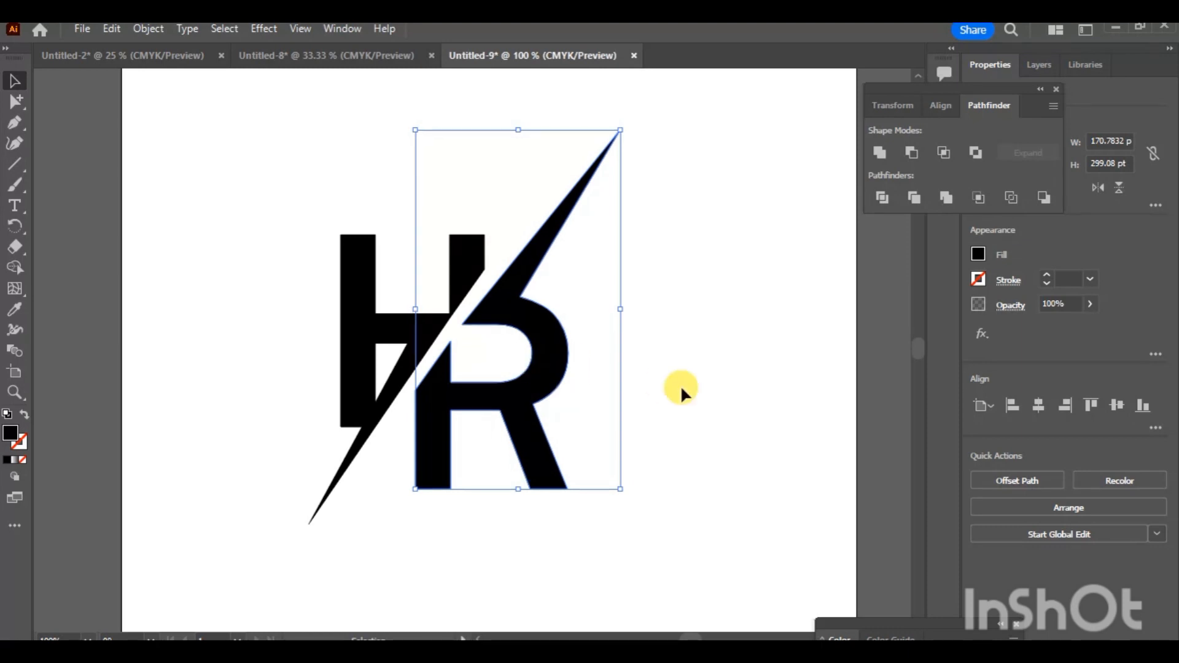
- Enlarge the R and its spike slightly from the upper-right corner to about 174 × 305 pt
left_click(694, 392)
left_click_drag(616, 131, 624, 122)
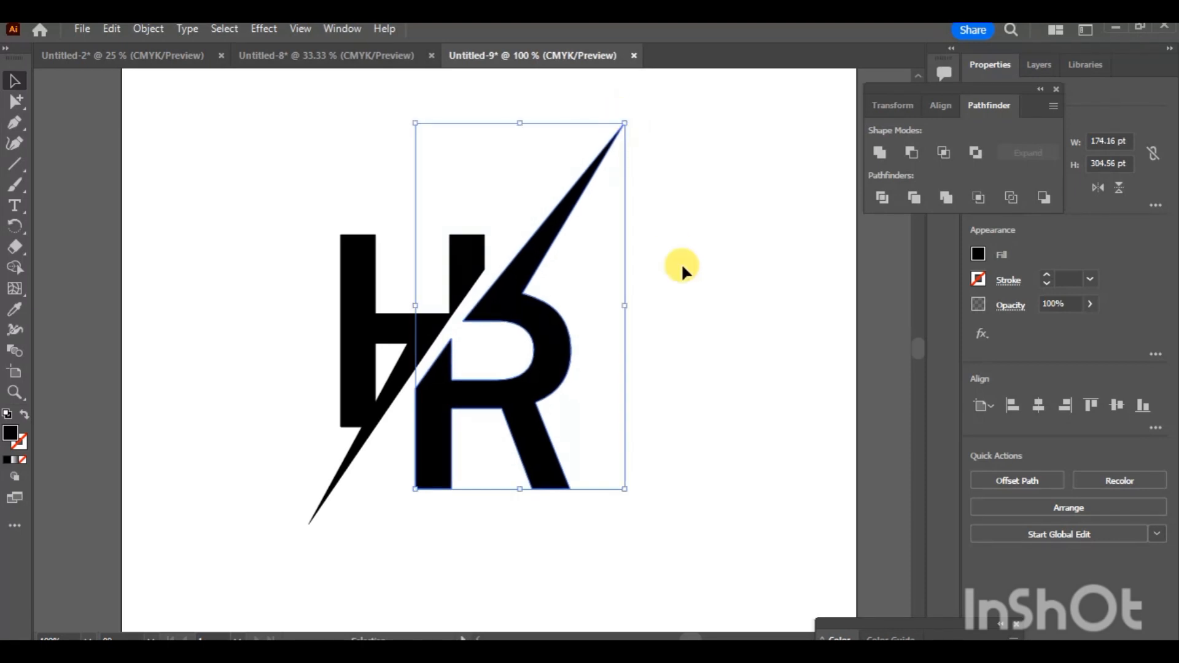
left_click(682, 268)
key("ctrl+minus")
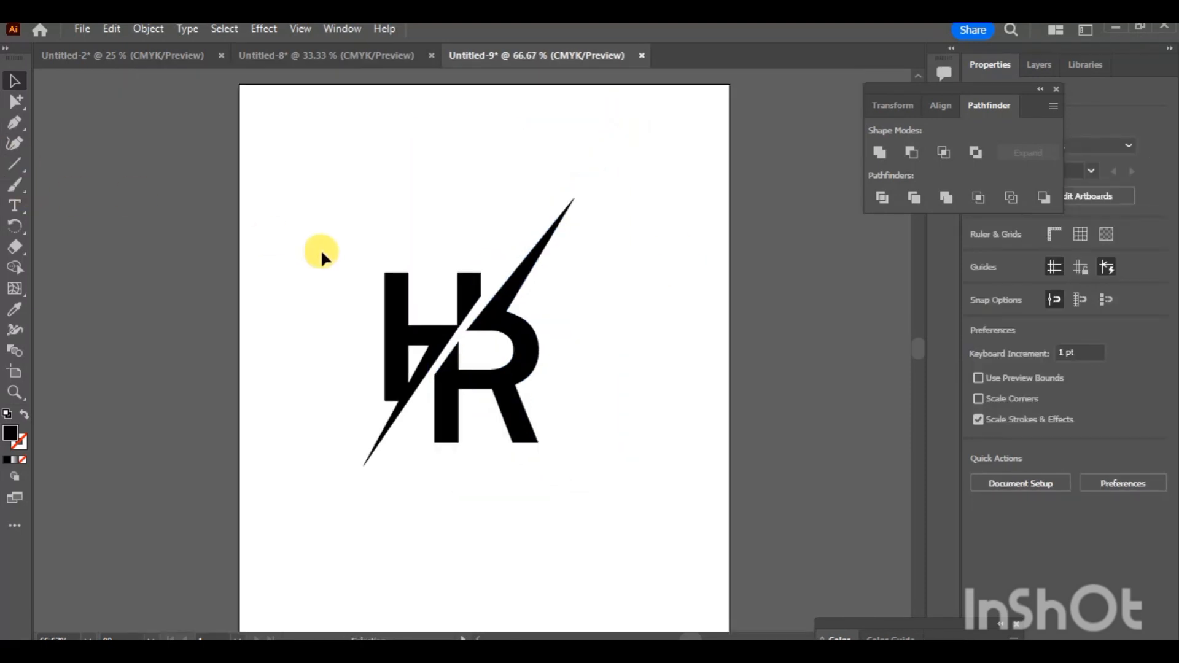
- Draw an unfilled ellipse about 343 × 328 pt around the HR monogram, leaving both spike tips outside it
left_click_drag(25, 165, 76, 185)
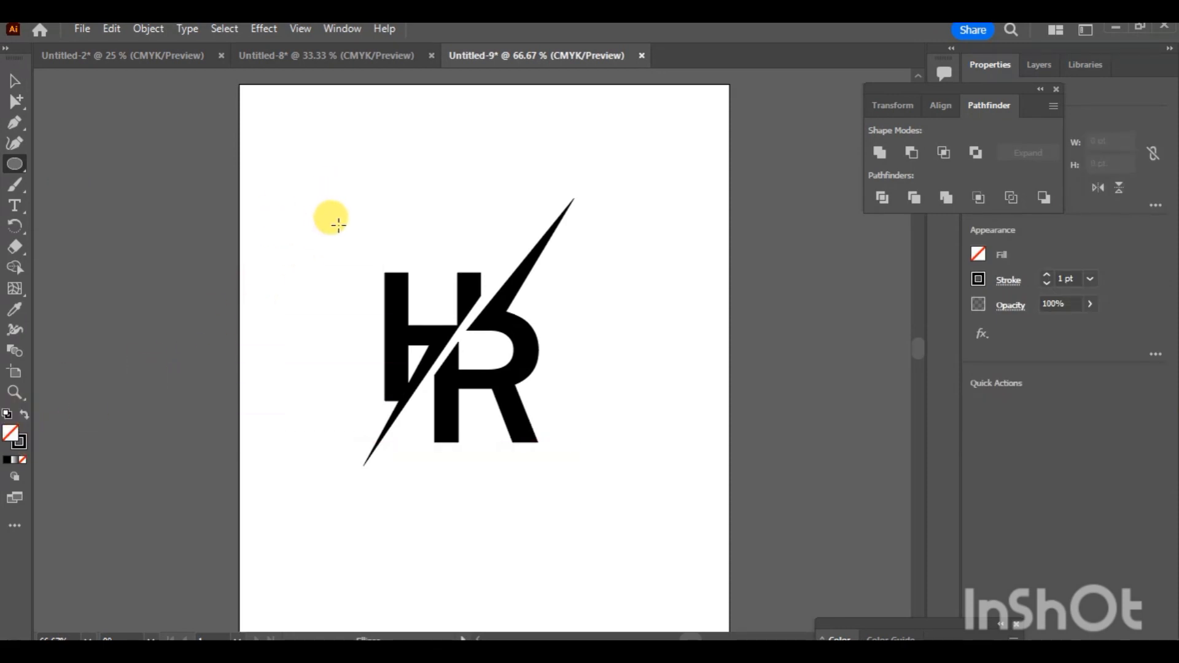
left_click_drag(356, 237, 442, 341)
left_click_drag(359, 239, 453, 337)
left_click_drag(347, 229, 285, 180)
mouse_move(410, 300)
left_mouse_down()
mouse_move(464, 347)
mouse_move(465, 332)
left_mouse_up()
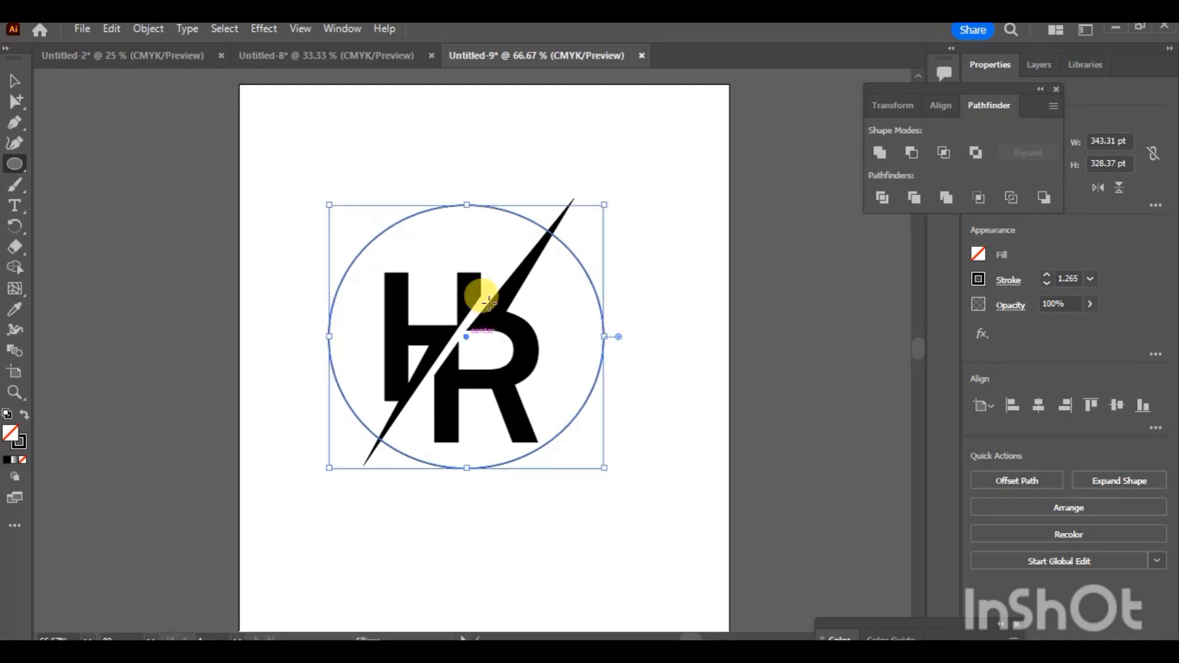
- Set the ellipse's stroke weight to 20 pt
left_click(1048, 276)
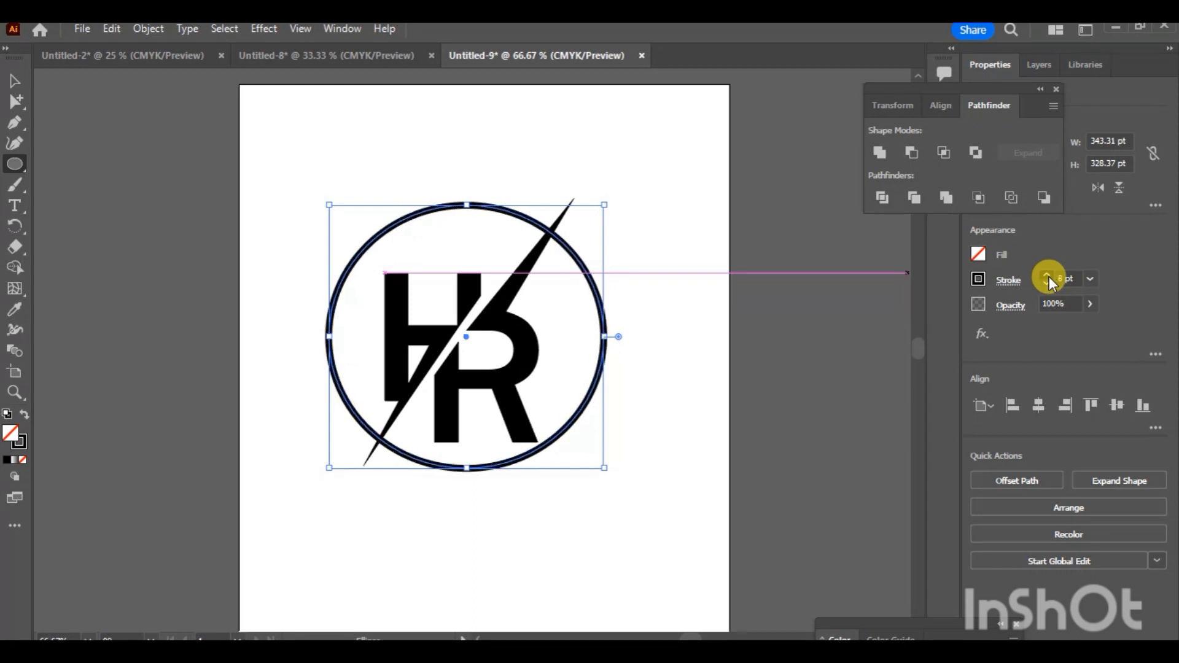
left_click(1047, 275)
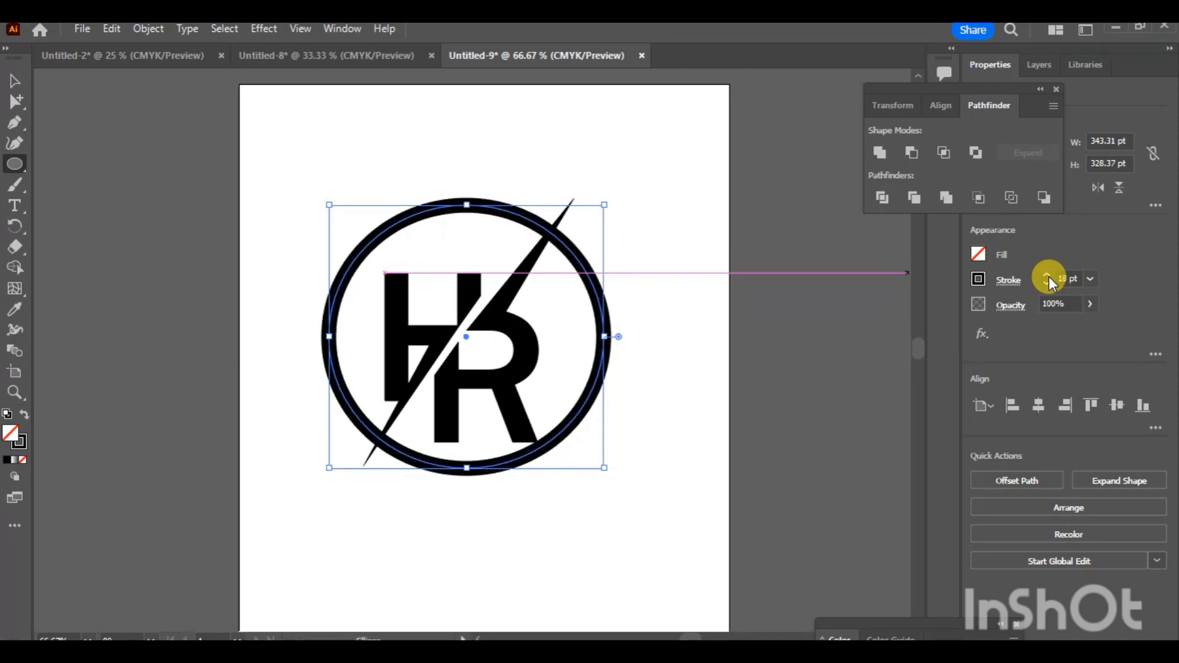
left_click(1048, 275)
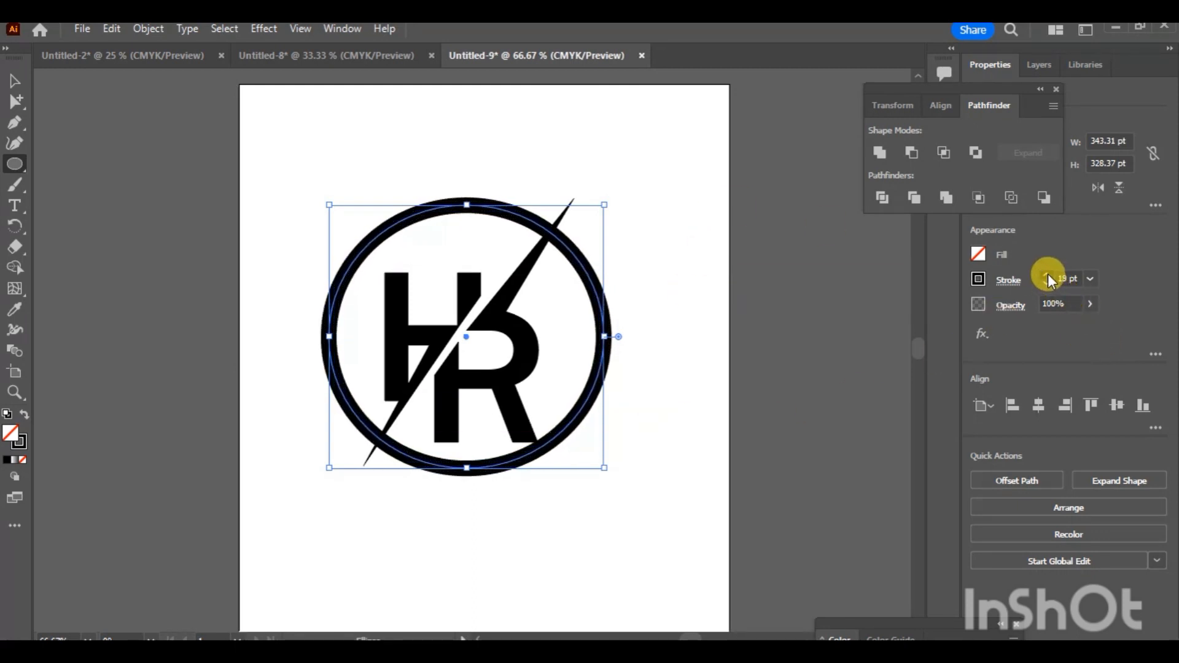
left_click(1048, 275)
- Expand the stroked ellipse into a filled ring shape
left_click(148, 28)
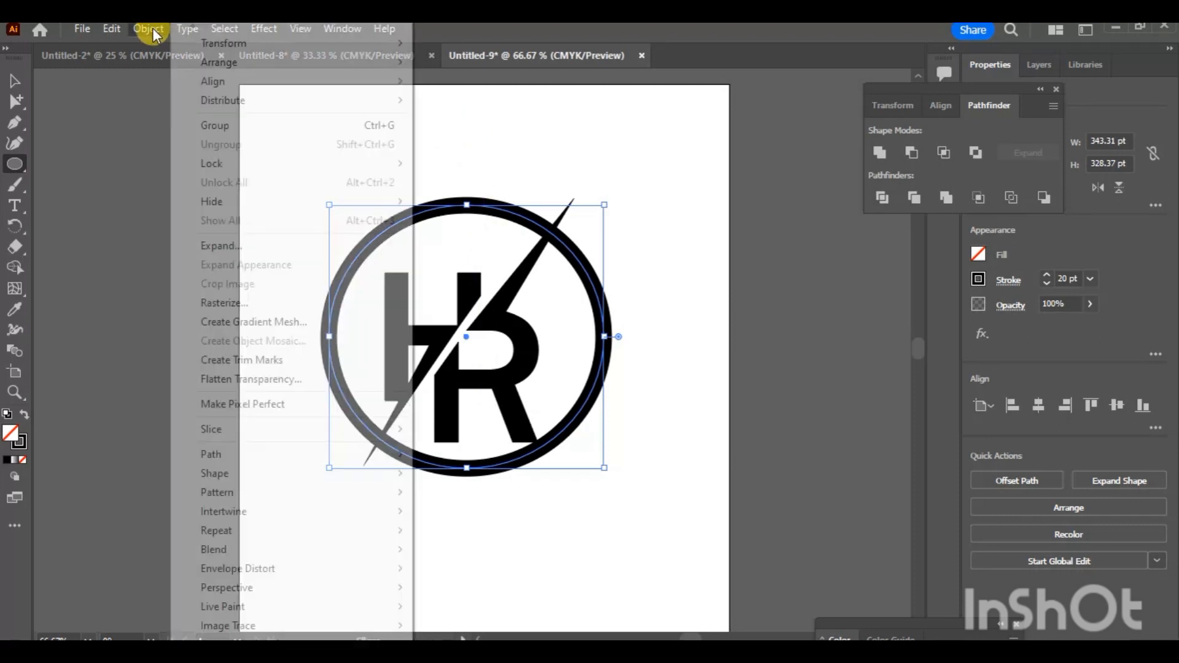
left_click(234, 246)
left_click(546, 439)
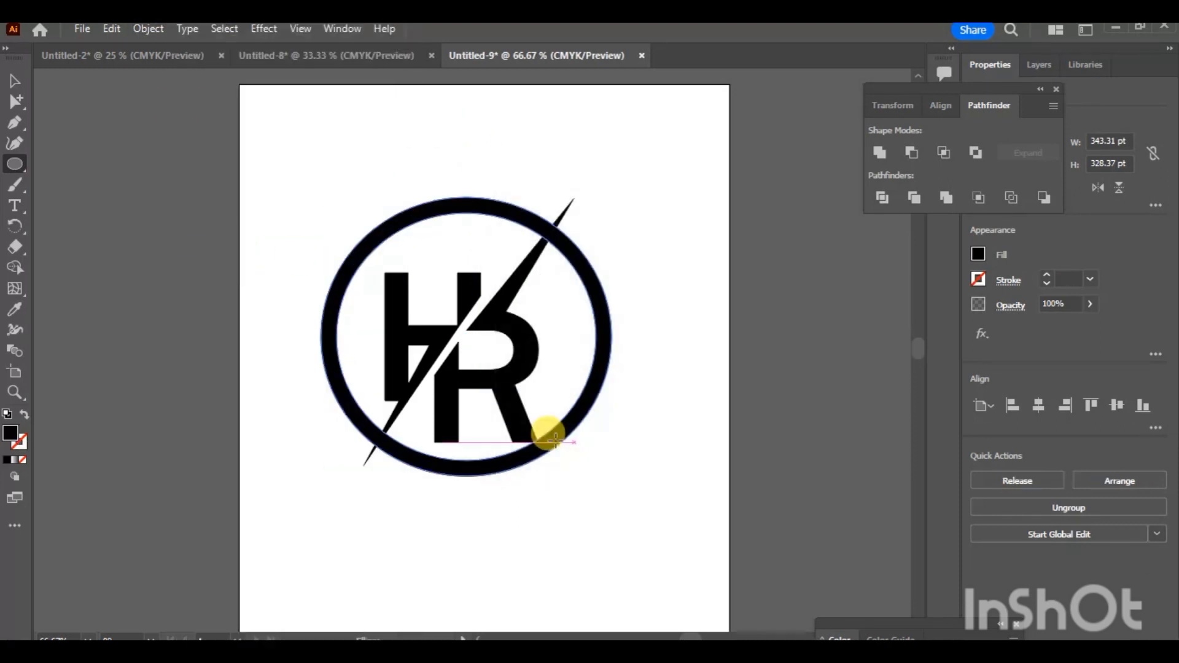
- Draw a rectangle about 30 × 52 pt over the ring where the R's spike crosses it
key("ctrl+equal")
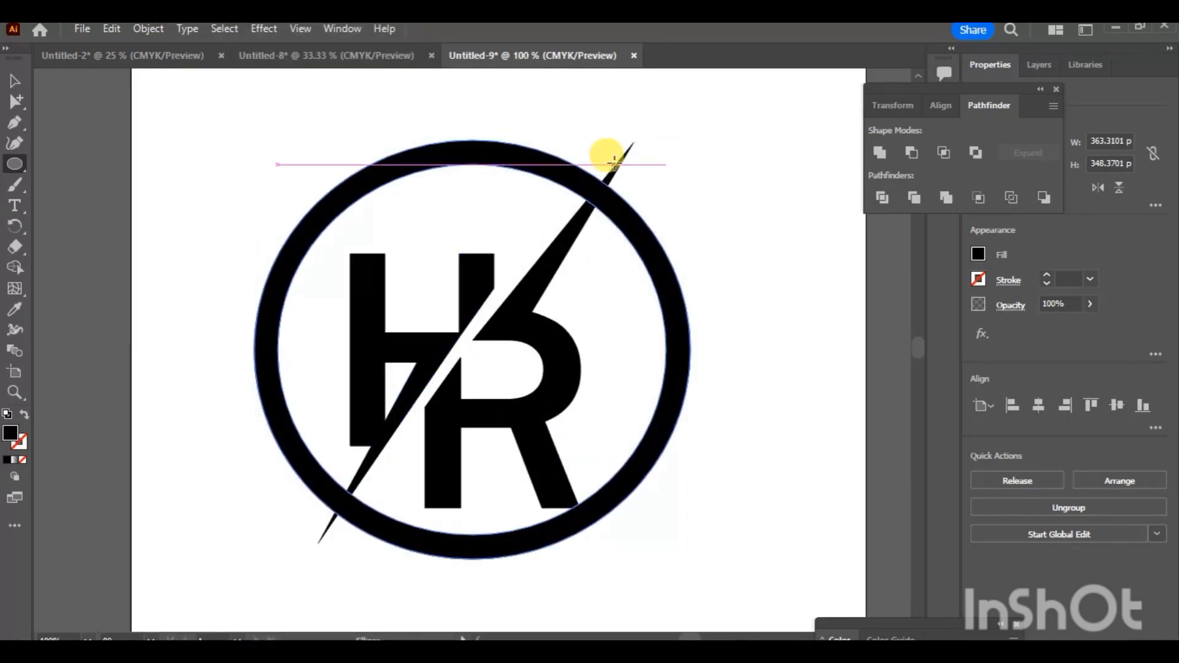
left_click_drag(15, 163, 61, 164)
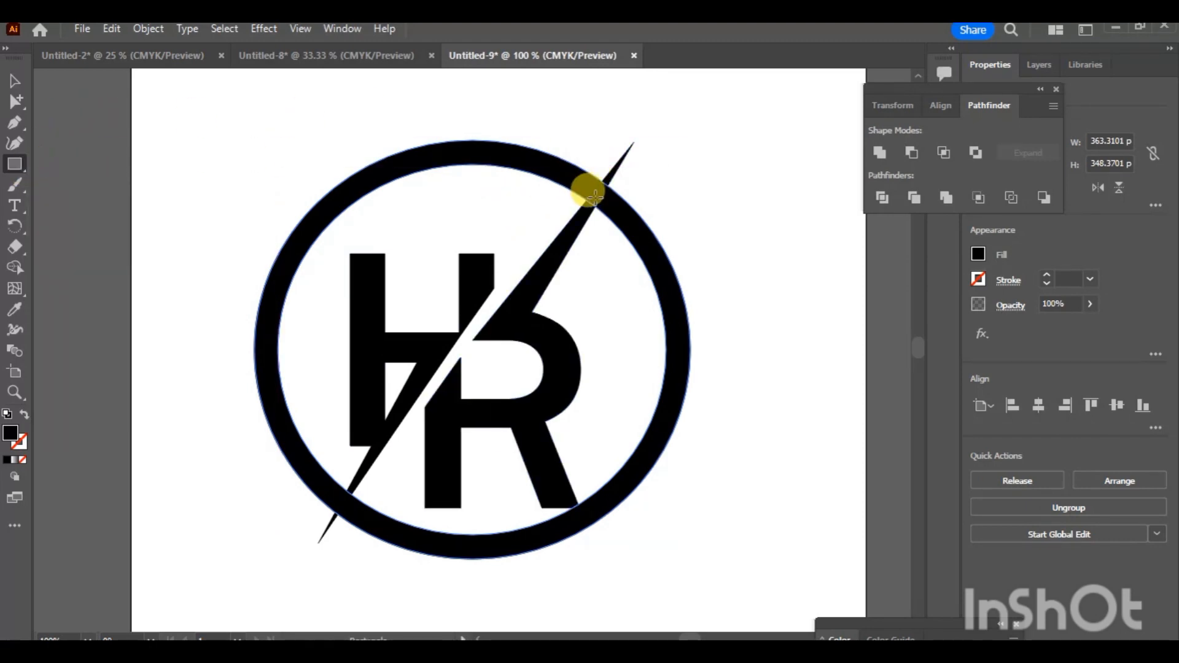
left_click(594, 197)
left_click(614, 363)
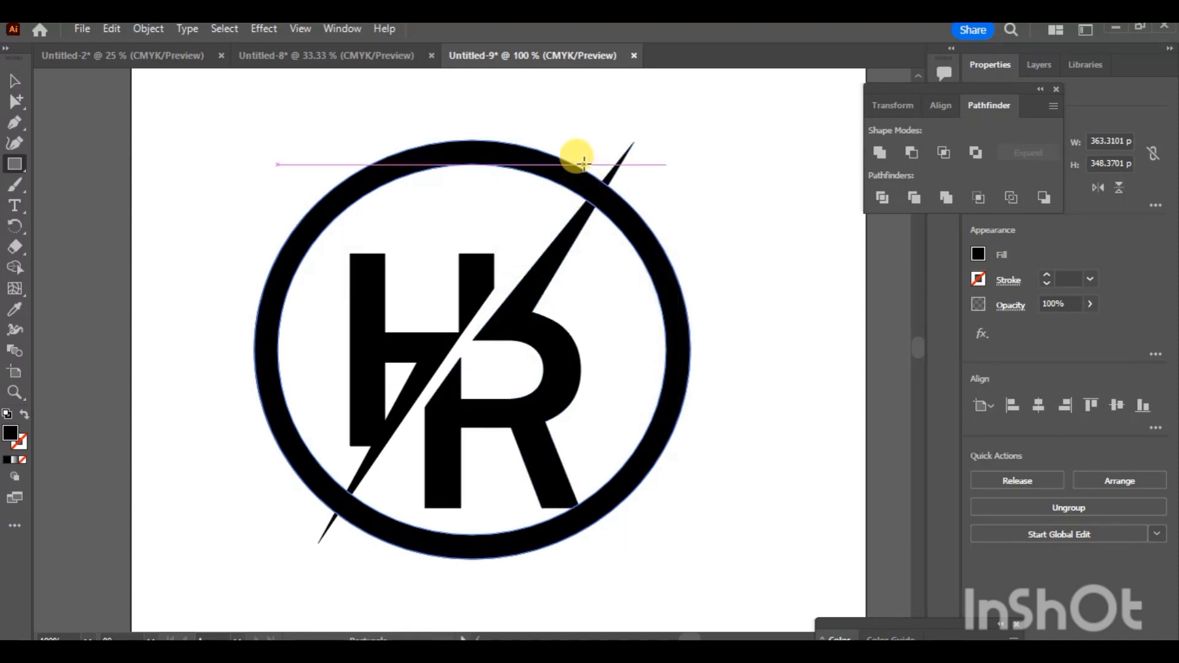
left_click_drag(593, 163, 629, 227)
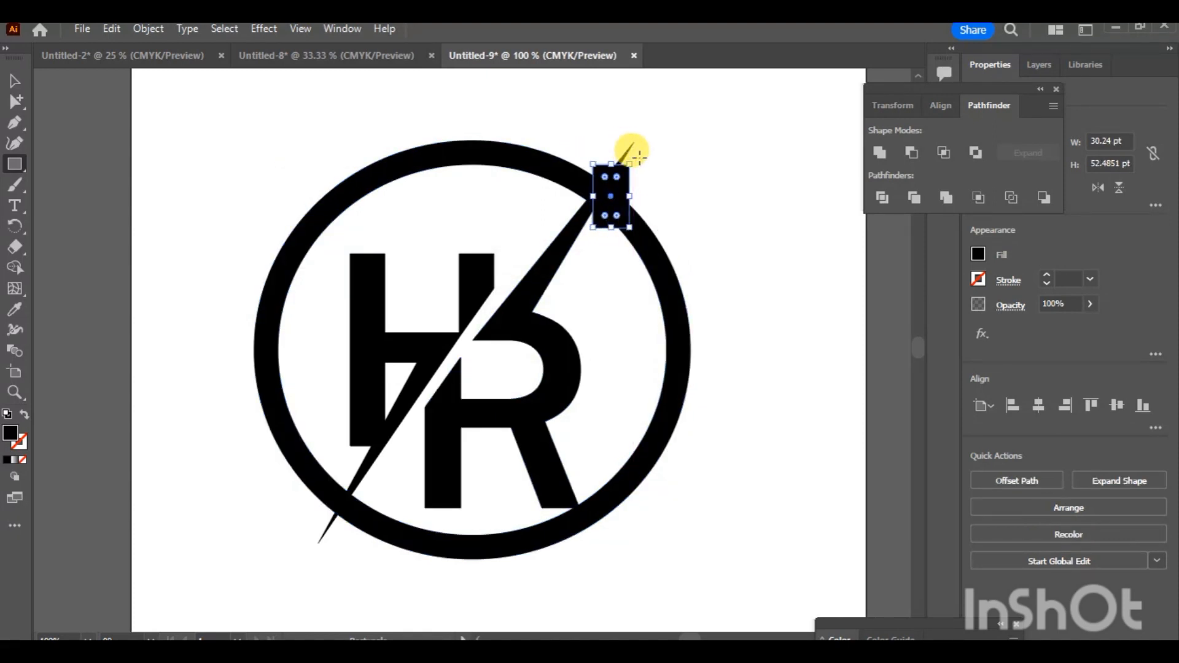
- Rotate the rectangle to follow the R's spike and place a copy where the H's spike crosses the ring
left_click_drag(638, 157, 640, 159)
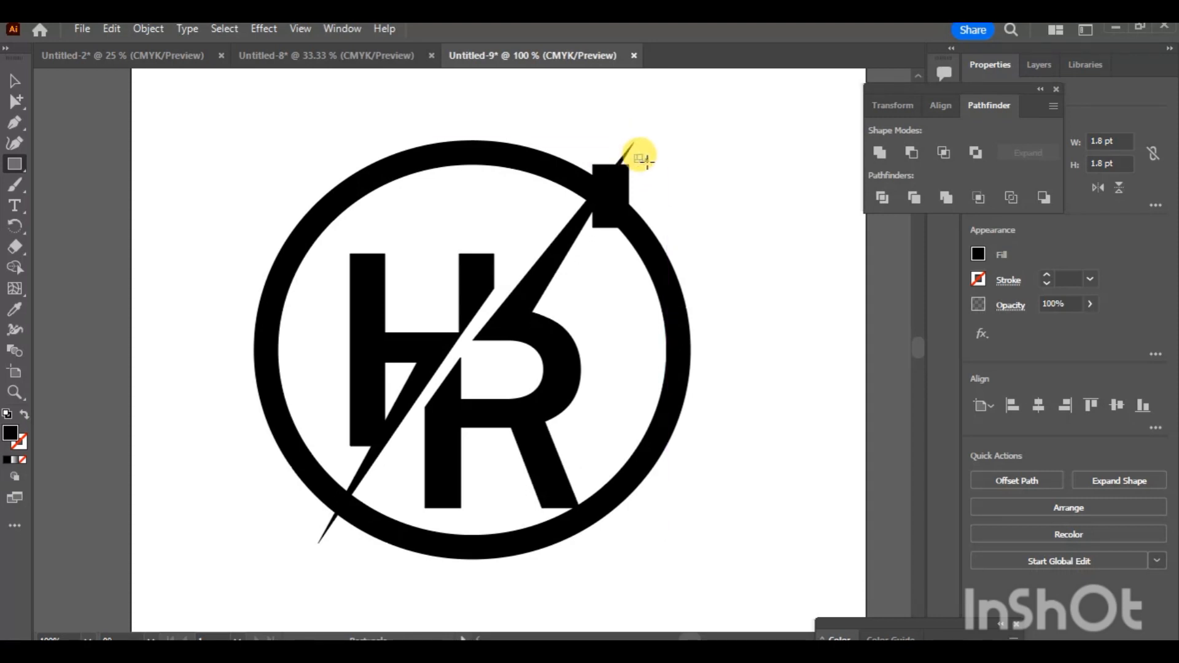
key("ctrl+z")
left_click_drag(636, 158, 353, 477)
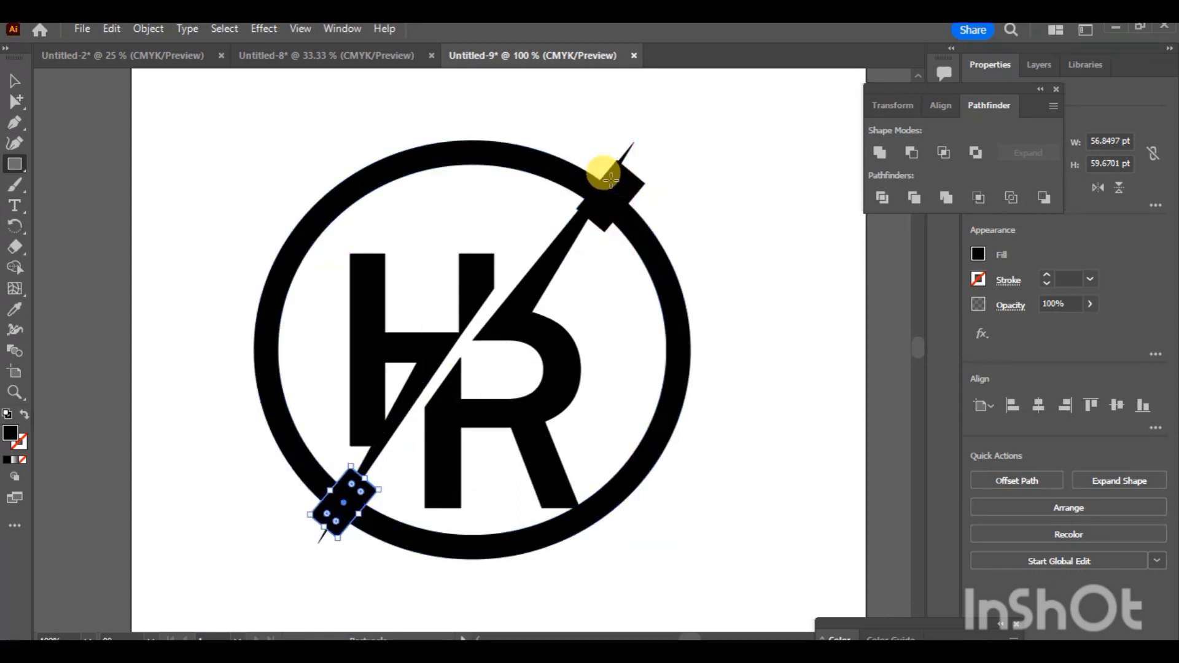
- Shift the upper rectangle slightly up and left, and re-center the lower one over the H's spike
left_click(19, 79)
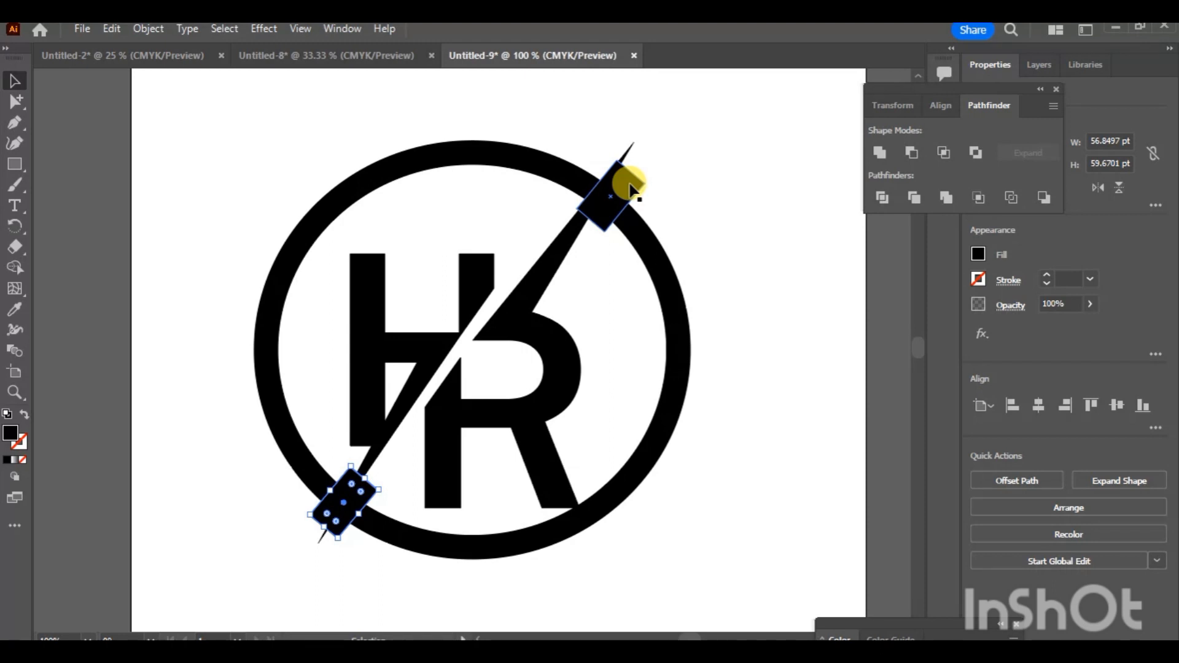
left_click_drag(633, 187, 625, 176)
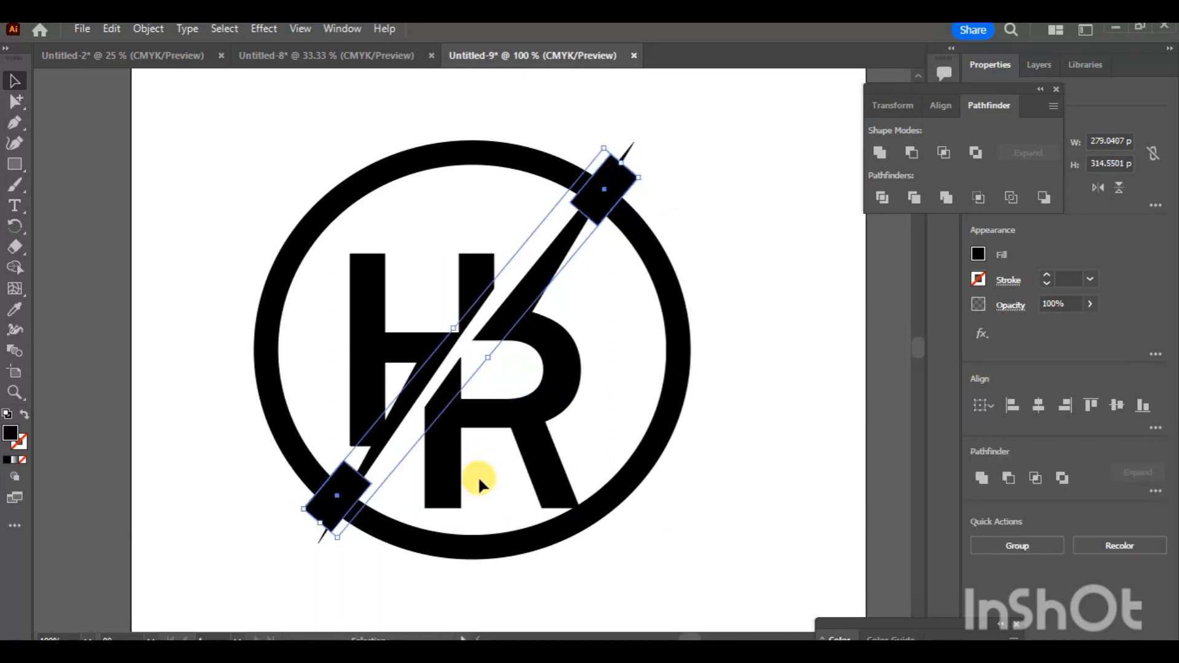
left_click(729, 230)
left_click_drag(328, 515, 332, 521)
- Offset the paths of both rectangles by 10 pt with miter joins
left_click(617, 178, "shift")
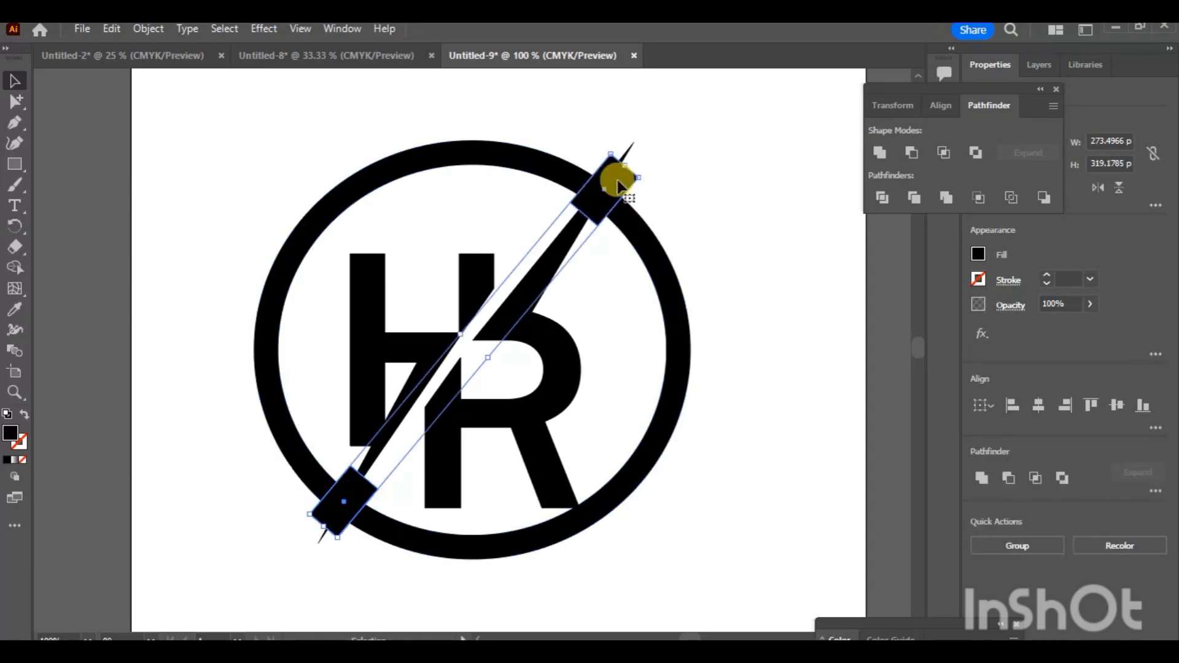
left_click(148, 29)
mouse_move(255, 454)
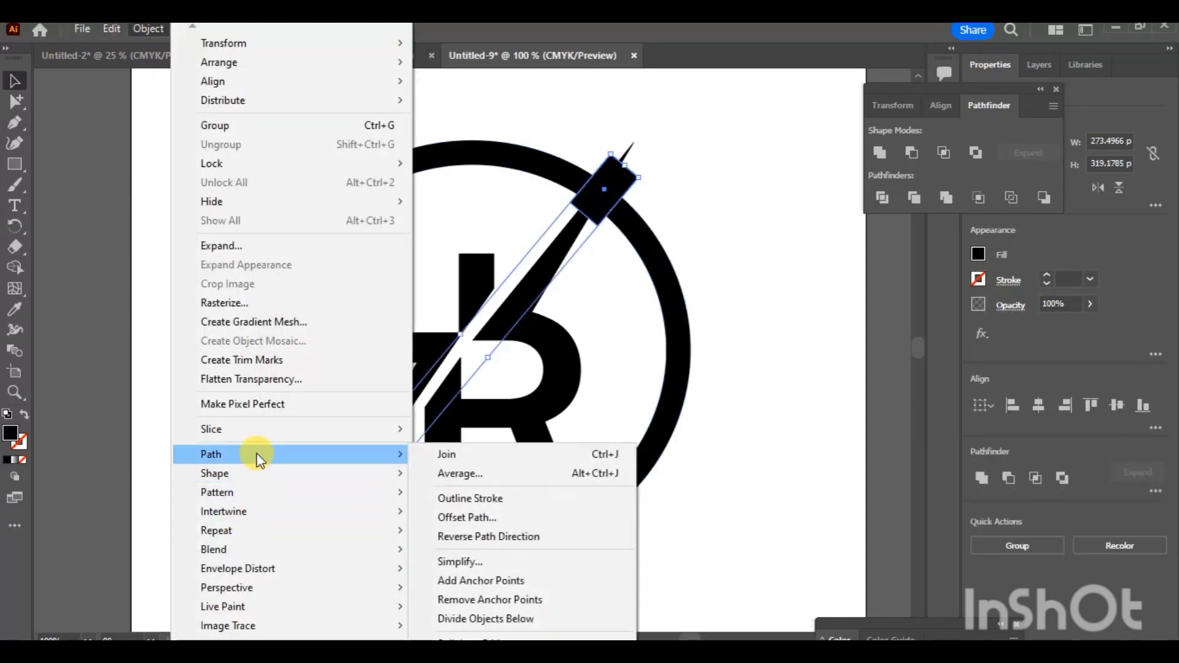
left_click(455, 514)
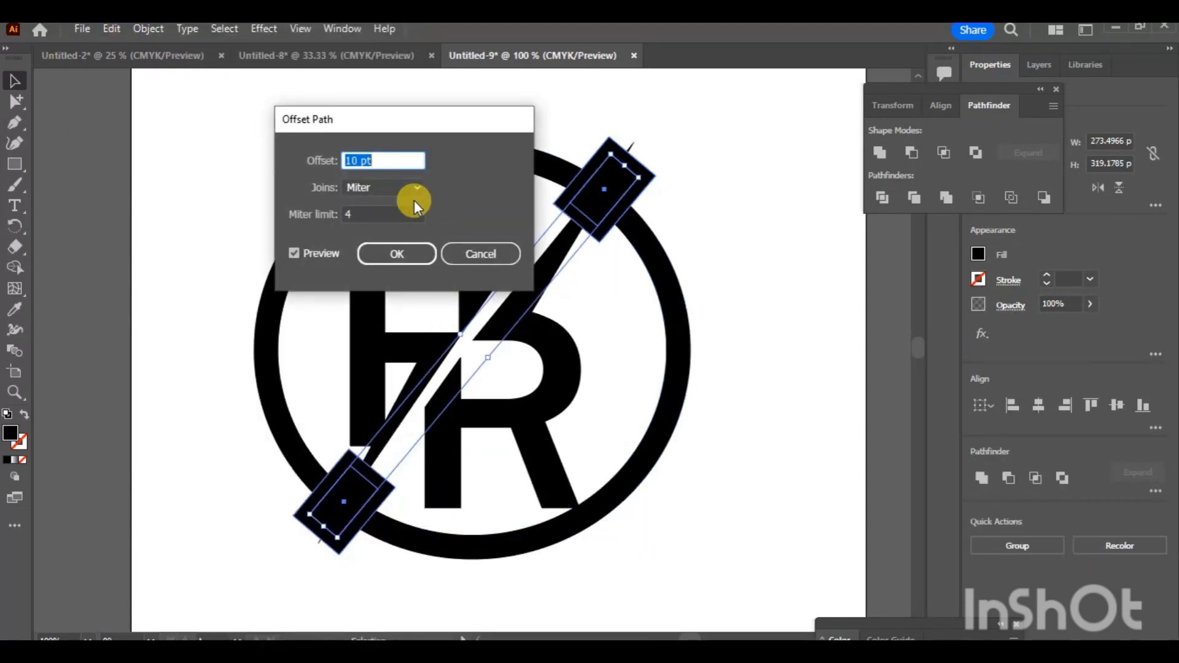
left_click(407, 252)
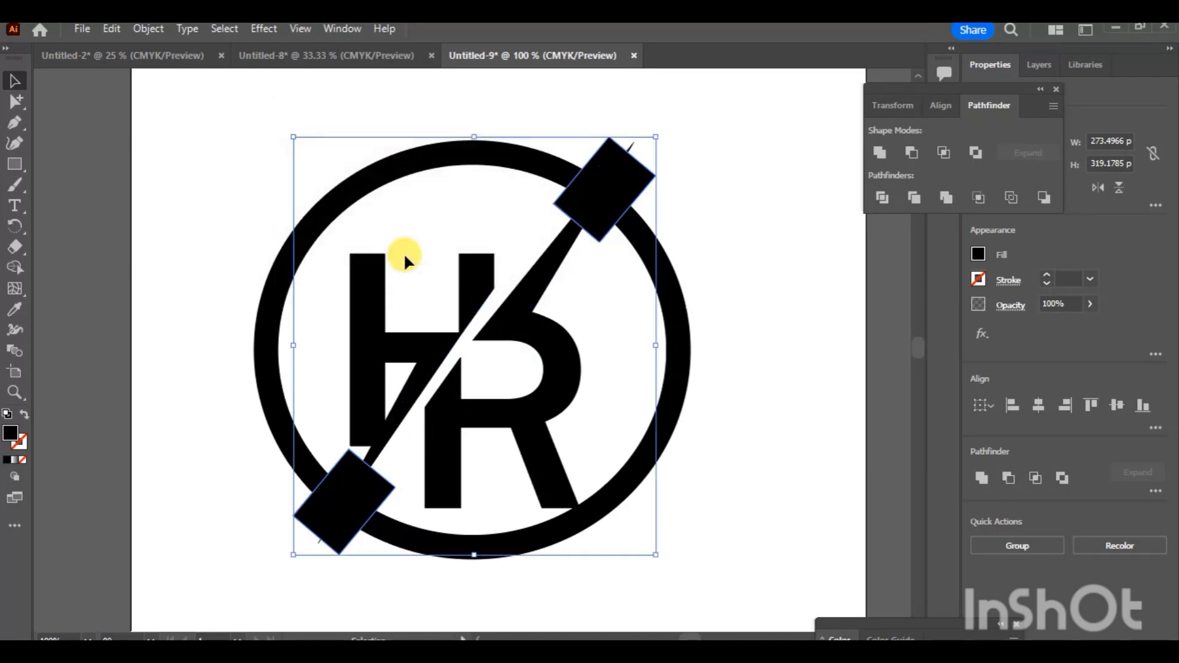
- Cut gaps in the ring around both spikes by removing the rectangle and ring pieces beside them with Shape Builder
key("ctrl+a")
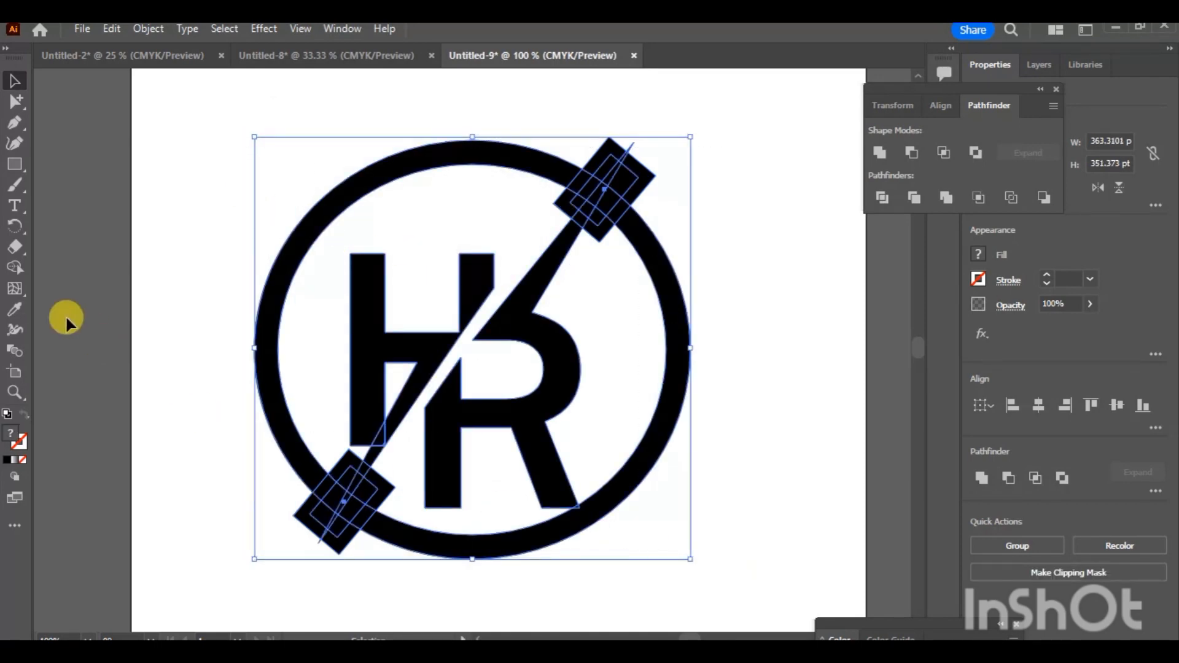
left_click(14, 265)
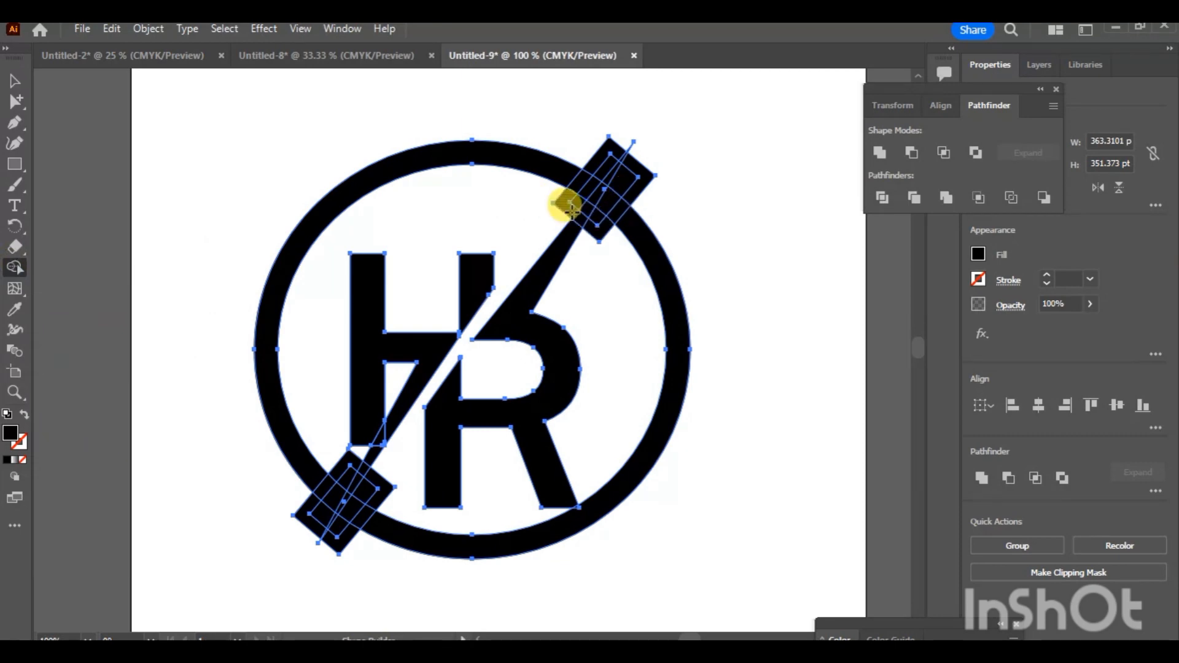
key("ctrl+equal")
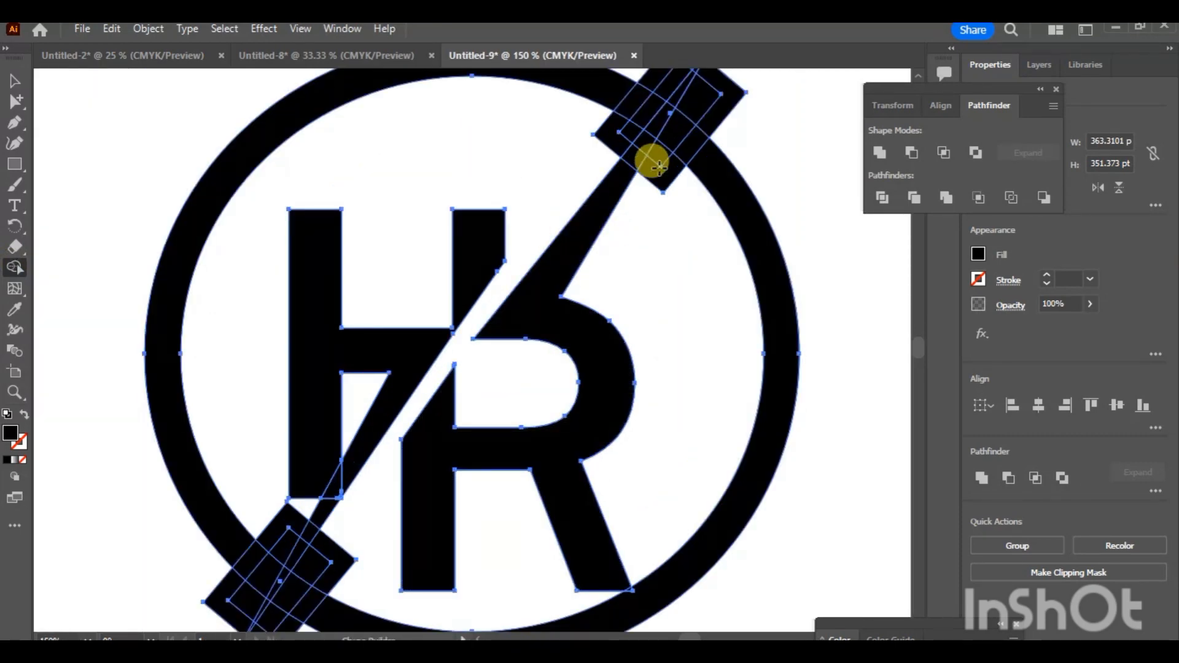
left_click(661, 184)
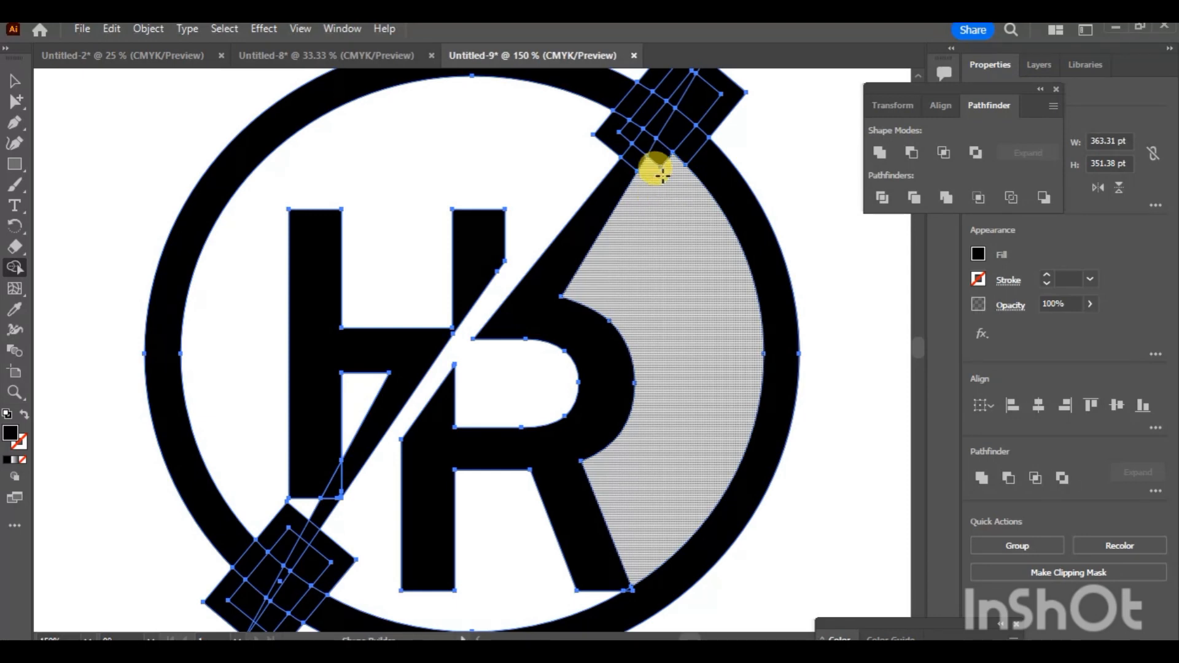
mouse_move(712, 80)
left_mouse_down()
mouse_move(738, 73)
mouse_move(674, 121)
left_mouse_up()
key("ctrl+minus")
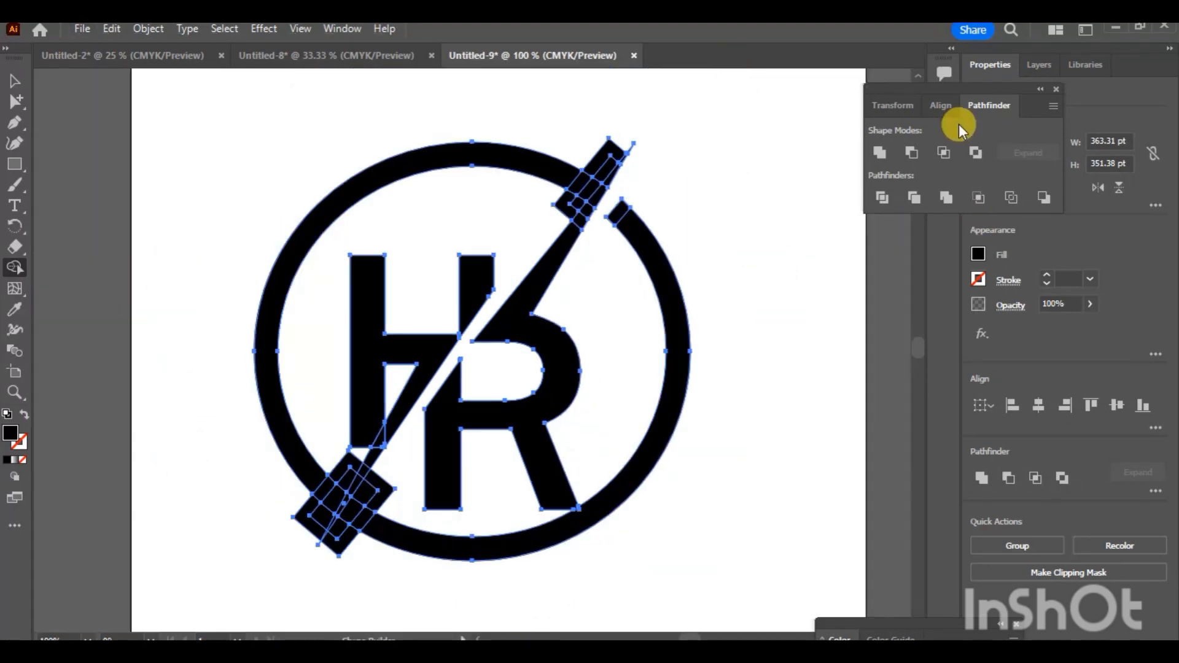
left_click_drag(620, 140, 552, 205)
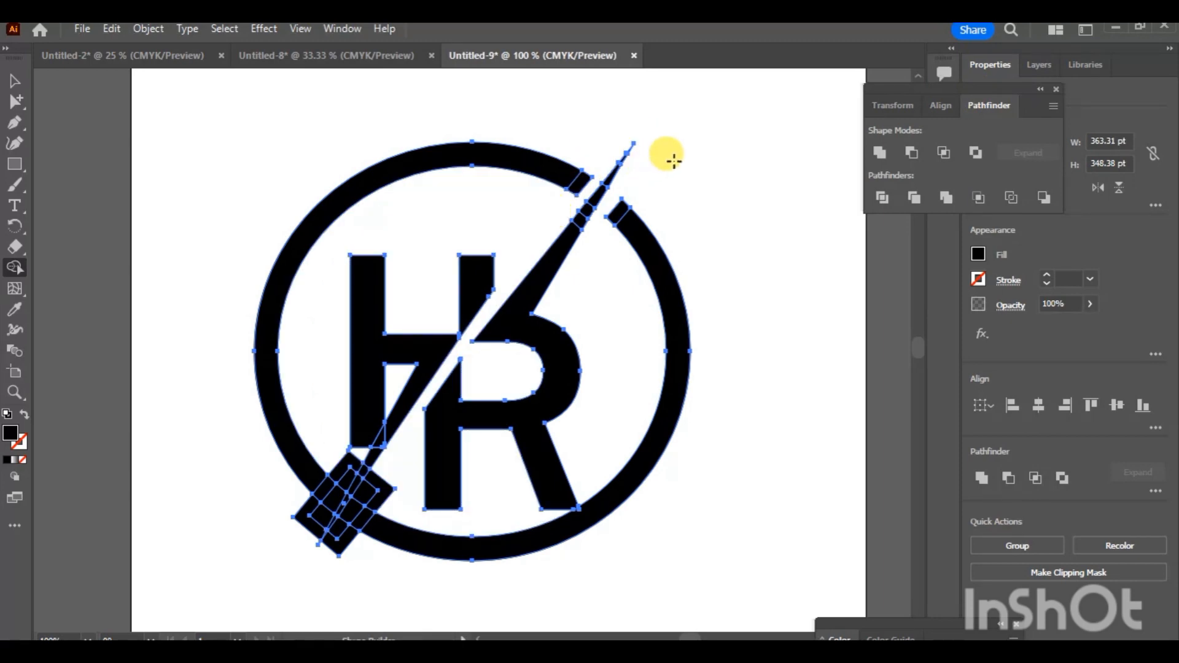
mouse_move(325, 540)
left_mouse_down()
mouse_move(338, 558)
mouse_move(343, 528)
mouse_move(331, 524)
mouse_move(377, 471)
mouse_move(359, 452)
mouse_move(344, 485)
left_mouse_up()
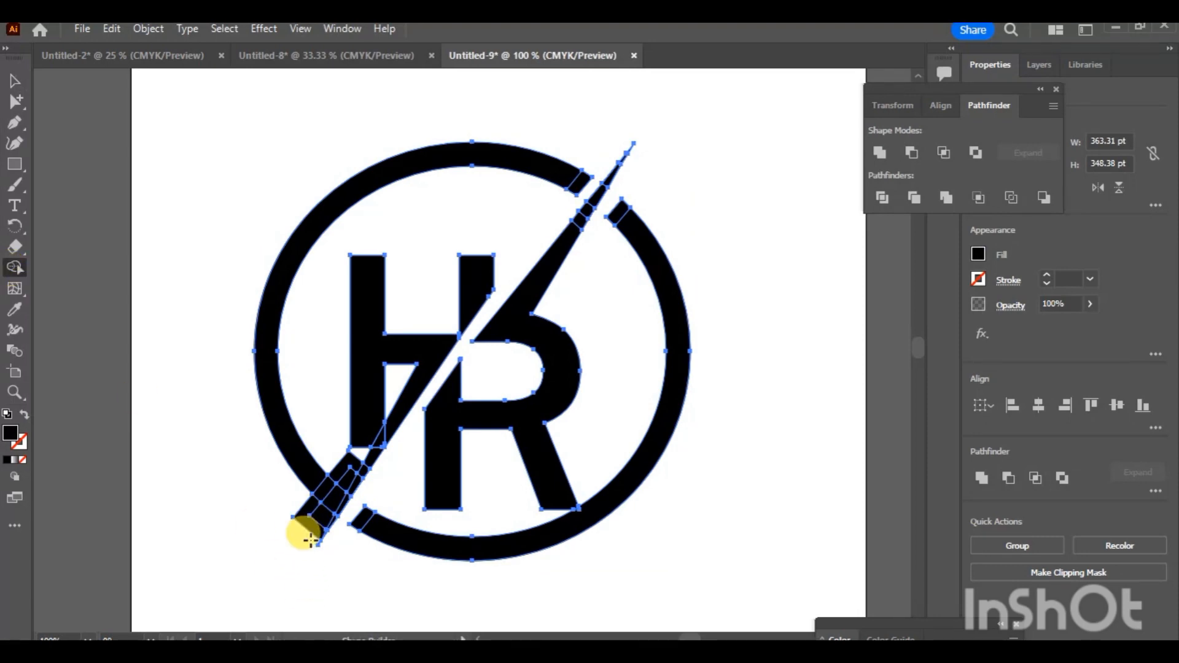
left_click_drag(305, 541, 356, 466)
- Remove the ring's right-hand arc and its leftover end fragments with Shape Builder, then deselect the artwork
left_click_drag(413, 534, 487, 540)
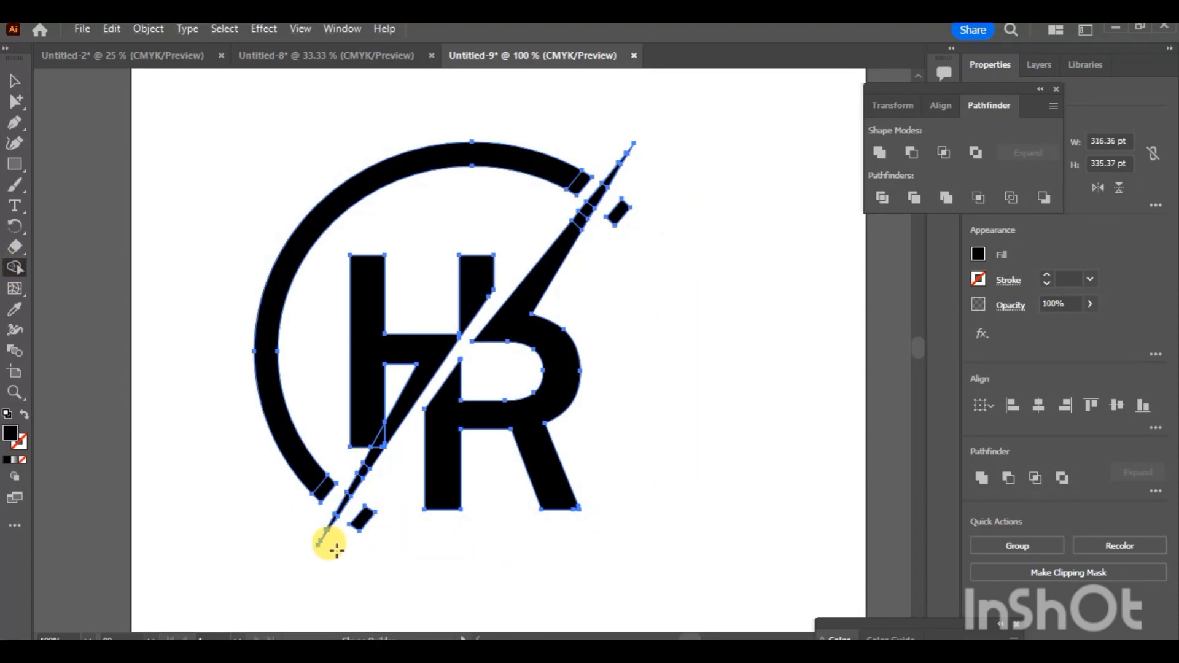
left_click(619, 212, "alt")
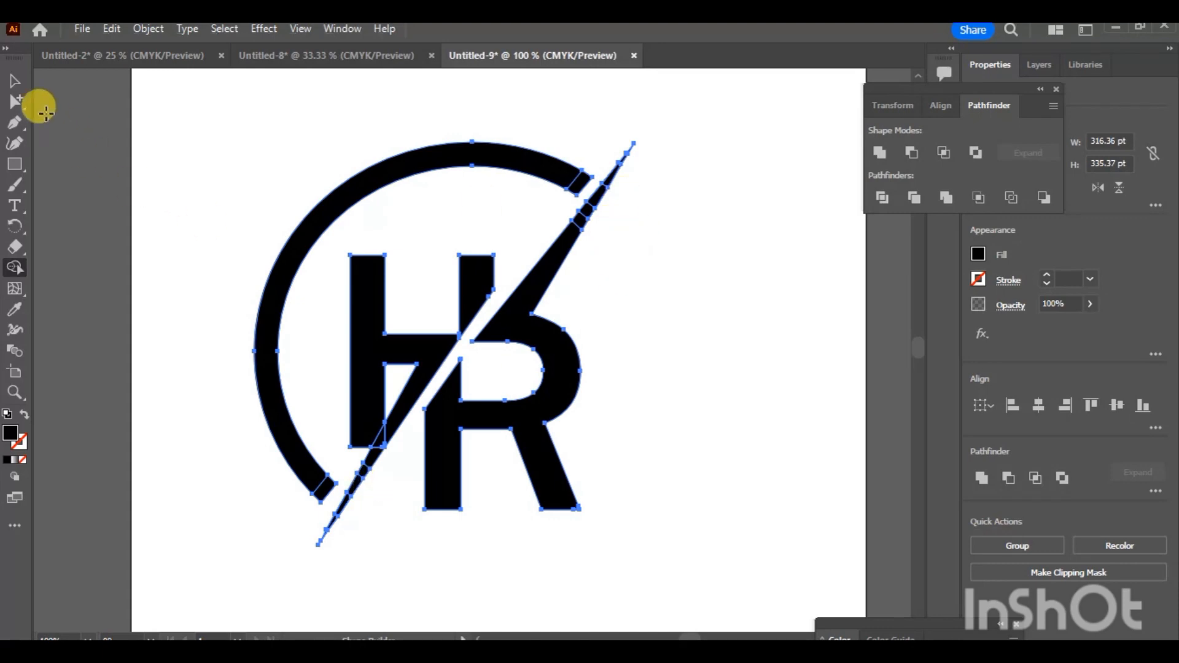
left_click(18, 83)
left_click(710, 399)
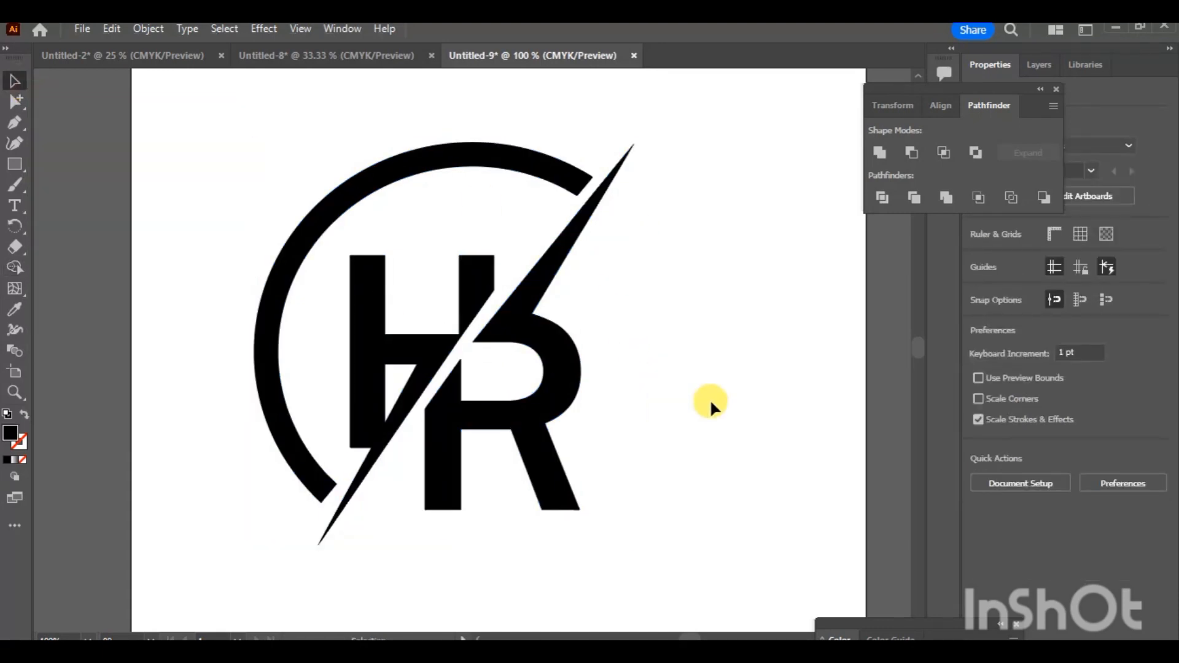
- Draw an unfilled ellipse about 341 × 329 pt with a thin black stroke, aligned with the remaining ring arc, and select it
key("ctrl+minus")
left_click_drag(23, 164, 73, 188)
left_click_drag(340, 249, 614, 509)
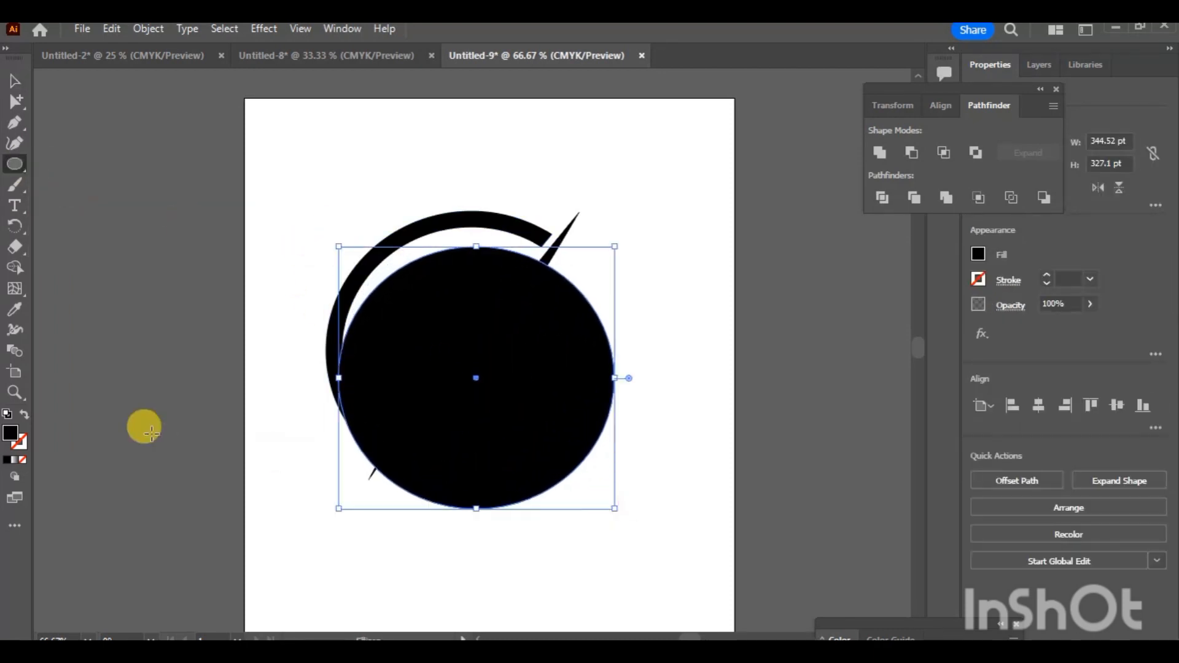
left_click(25, 415)
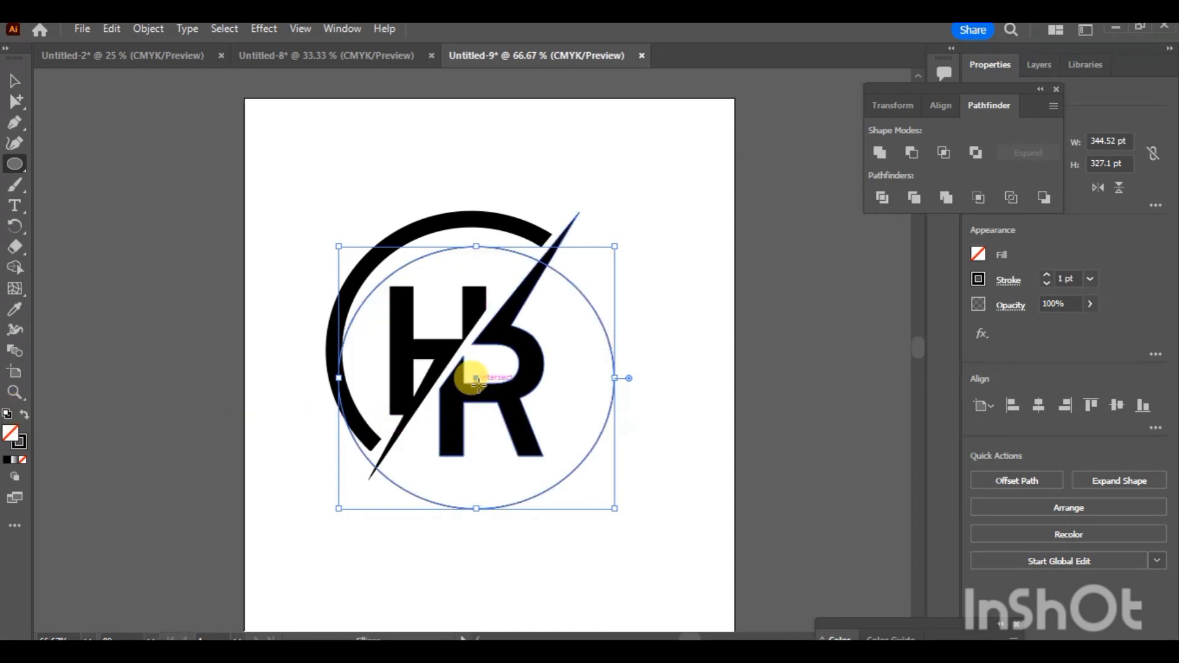
left_click_drag(478, 385, 470, 351)
left_click_drag(612, 220, 614, 220)
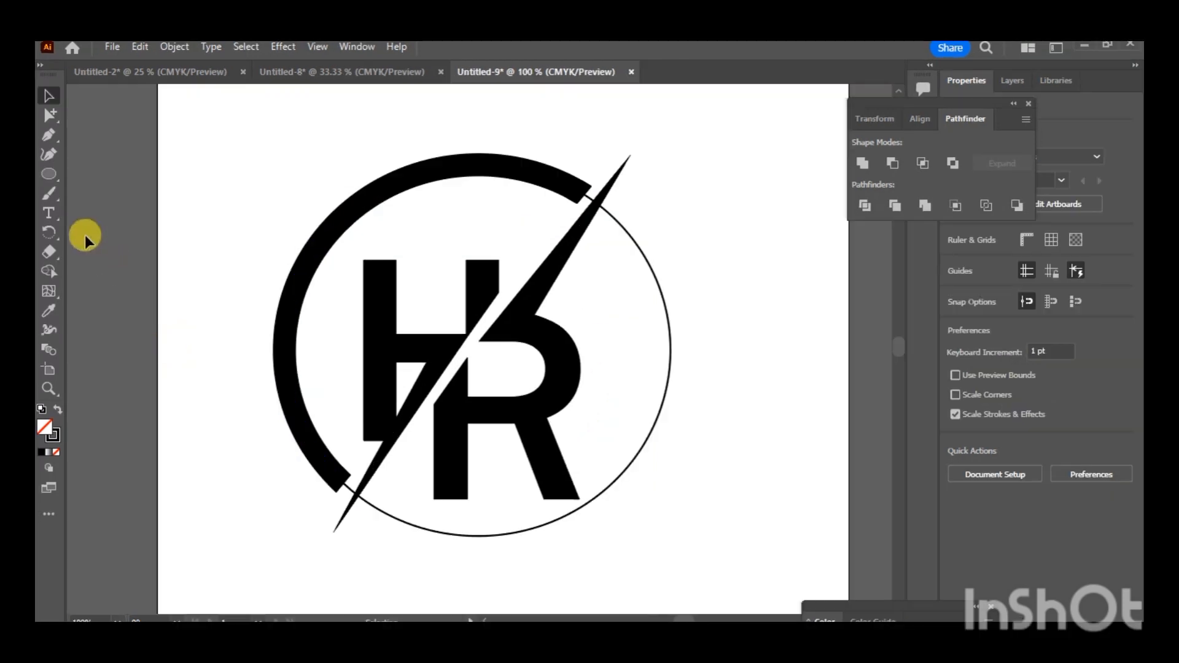
left_click(661, 294)
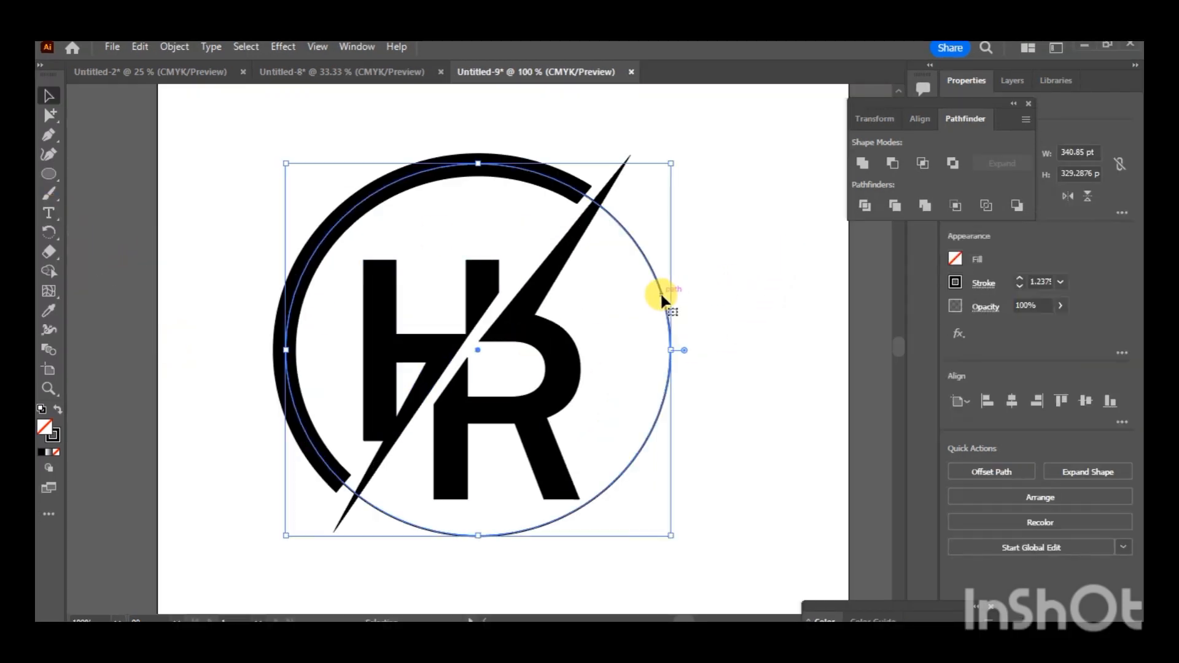
- Convert the ellipse into a text path with the Type on a Path tool, starting the text on its upper-right side
left_click_drag(56, 215, 92, 232)
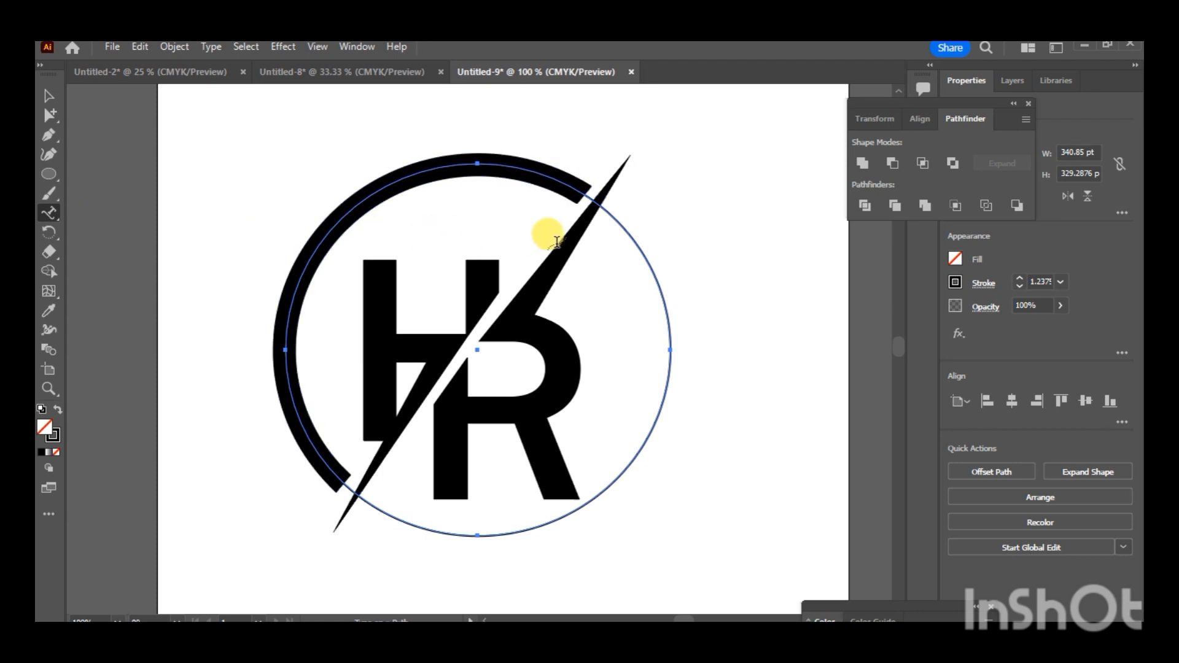
left_click(621, 215)
left_click(747, 363)
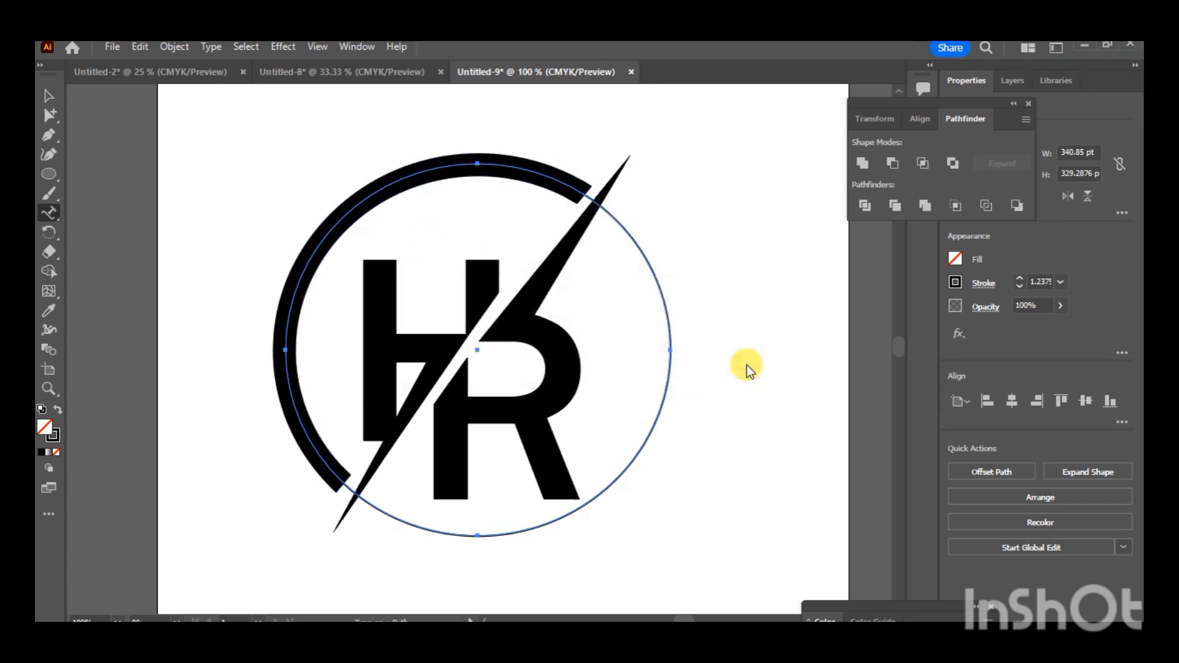
left_click(646, 264)
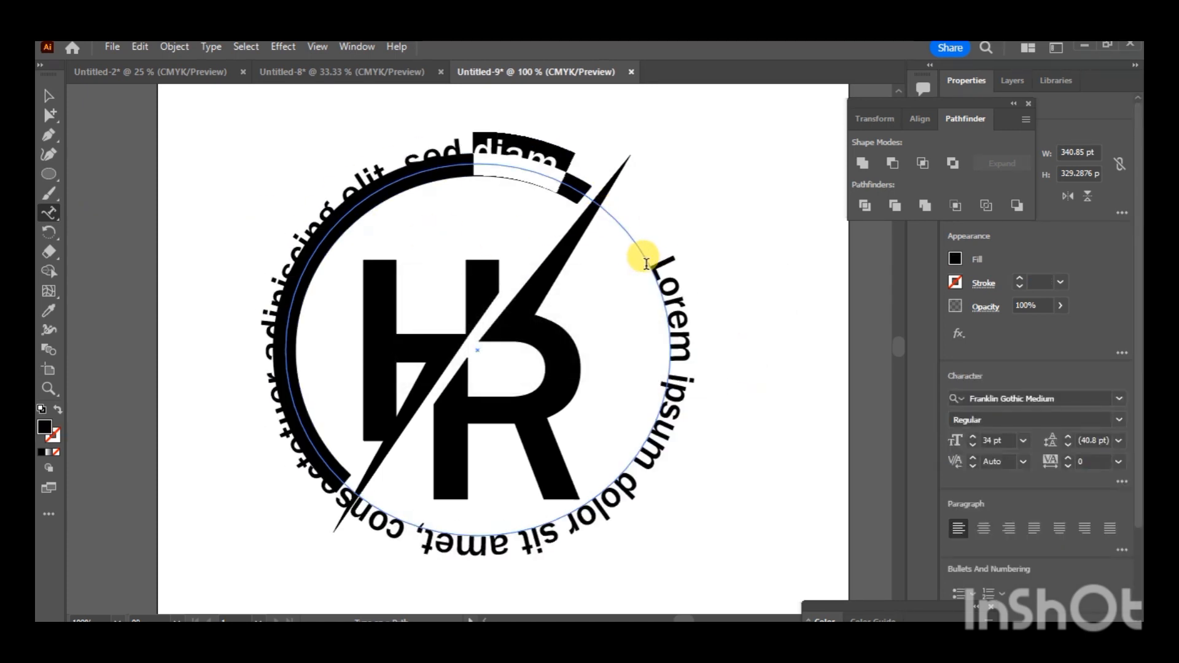
- Replace all the placeholder text on the circular path with LEONARDO GRAPHICS
left_click_drag(654, 263, 306, 318)
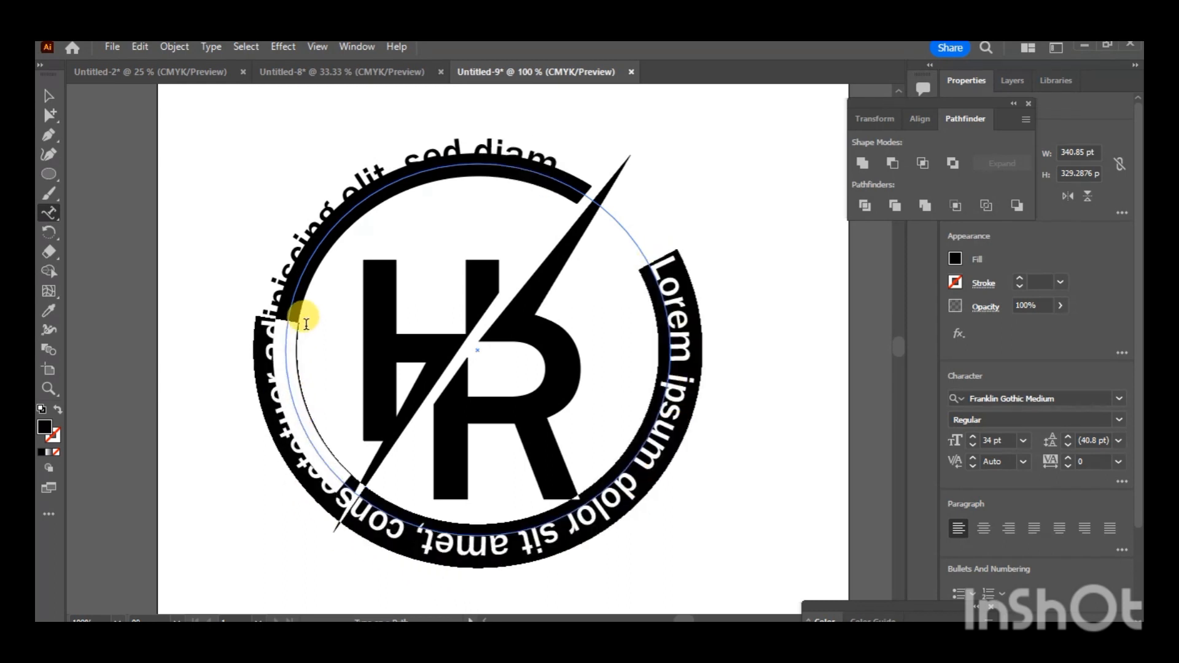
key("BackSpace")
left_click(517, 536)
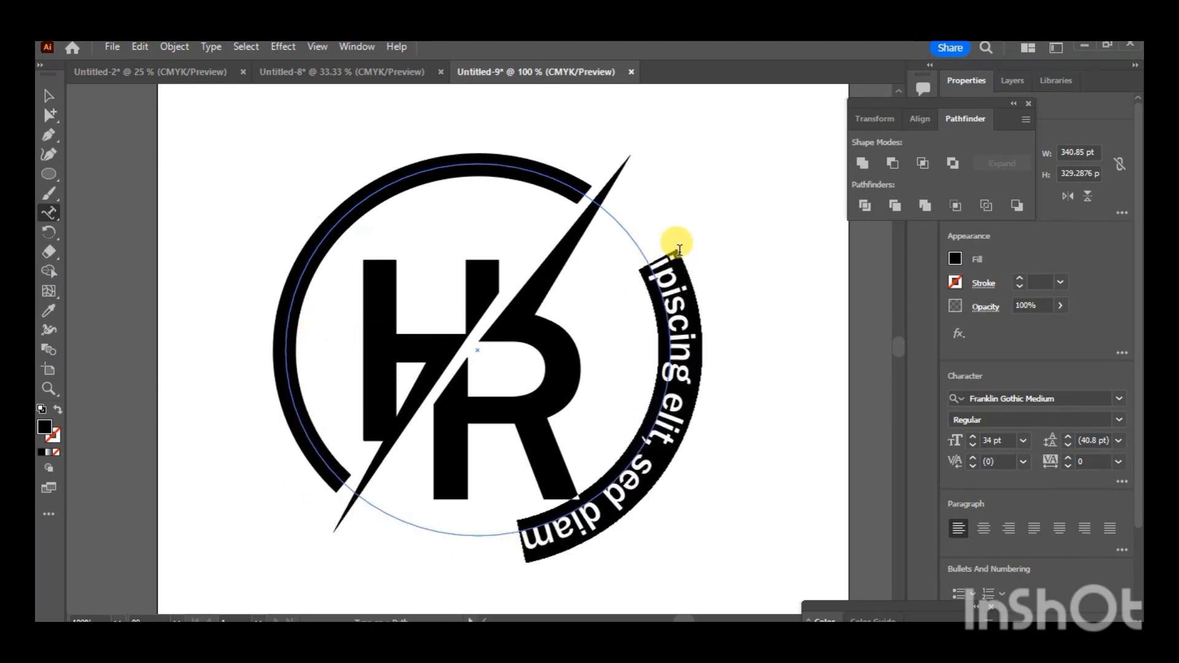
key("BackSpace")
key("BackSpace")
key("BackSpace")
key("BackSpace")
key("BackSpace")
key("BackSpace")
key("BackSpace")
key("BackSpace")
key("BackSpace")
key("BackSpace")
key("BackSpace")
key("BackSpace")
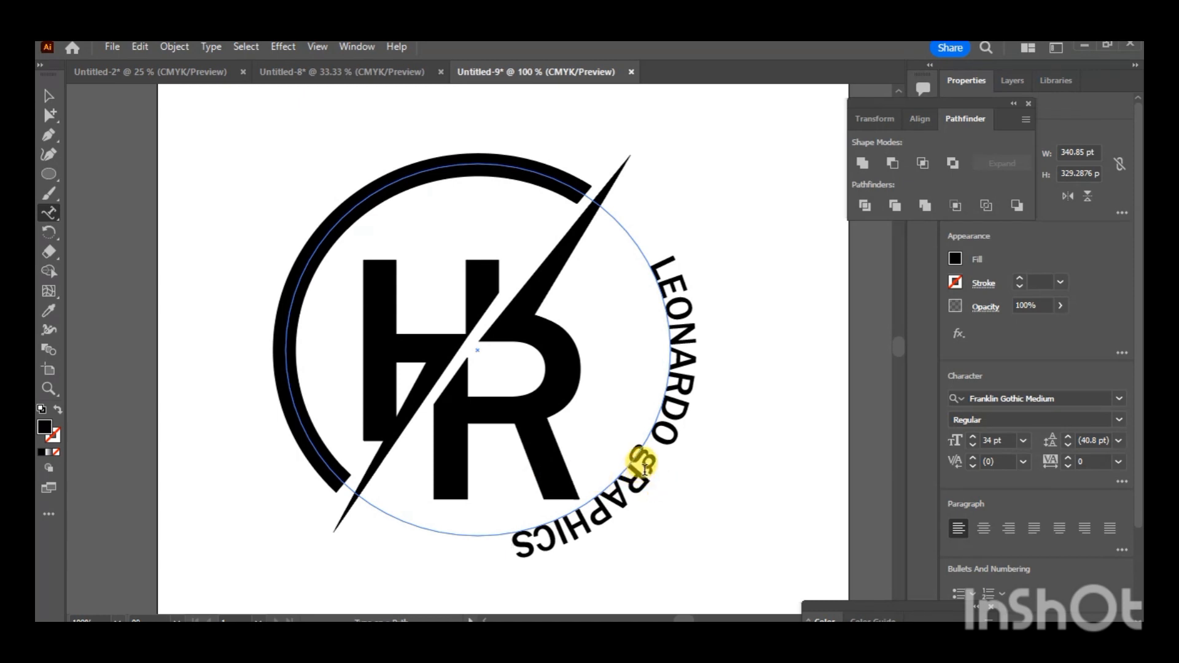
- Correct the spacing between LEONARDO and GRAPHICS by adding an extra space and re-entering the G, then finish editing the text
key("BackSpace")
key("BackSpace")
key("BackSpace")
key("BackSpace")
key("BackSpace")
type("O ")
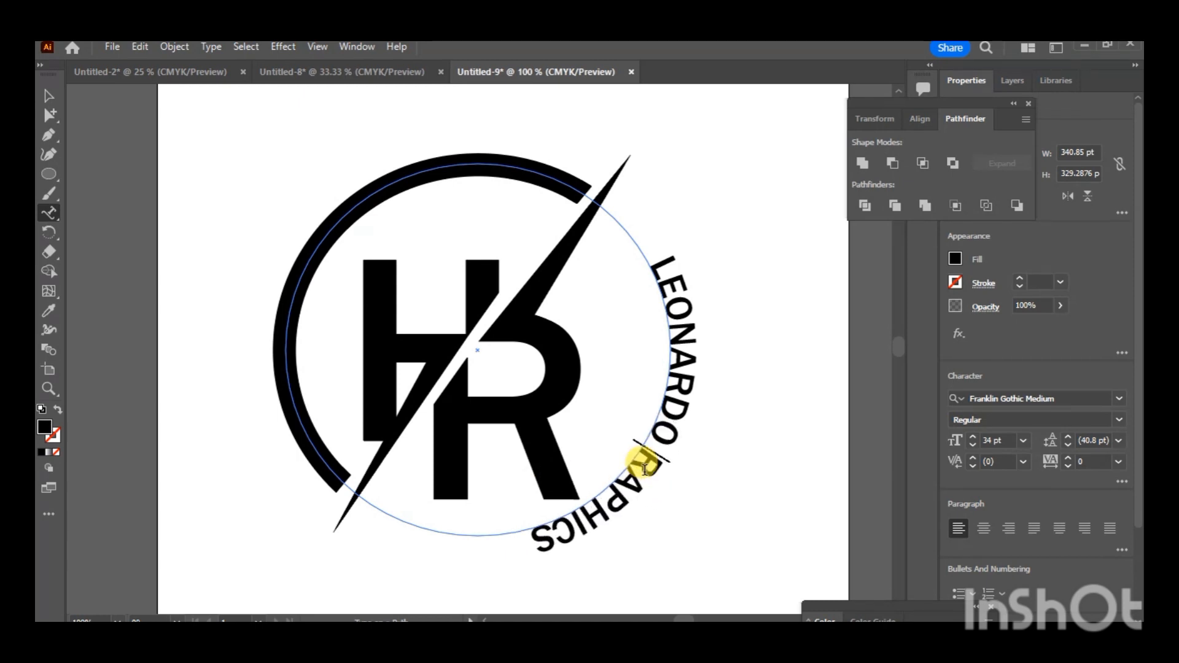
type("G")
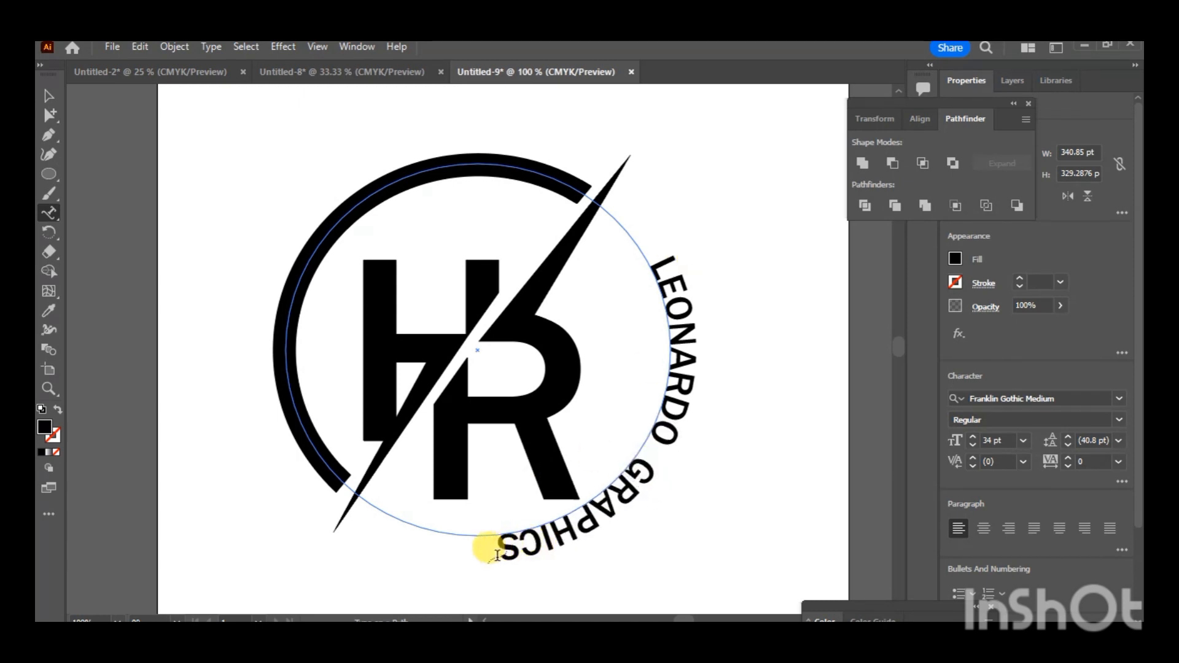
left_click(489, 547)
left_click(744, 362)
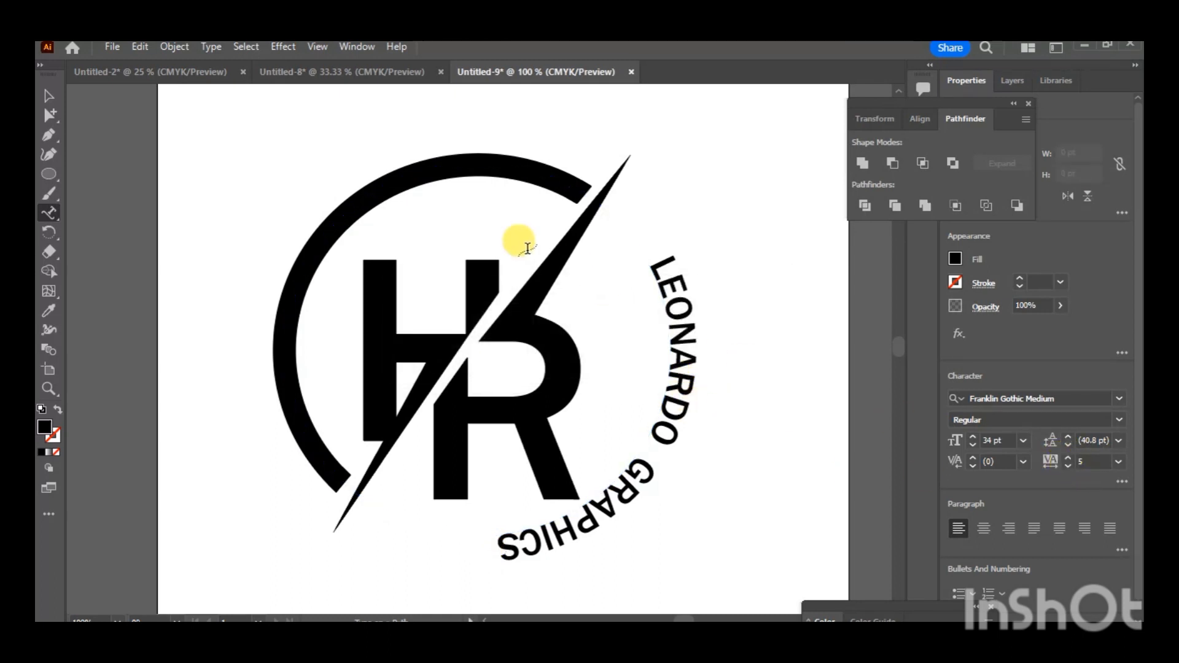
- Try to set the curved text's tracking to 5
left_click(48, 96)
left_click(671, 381)
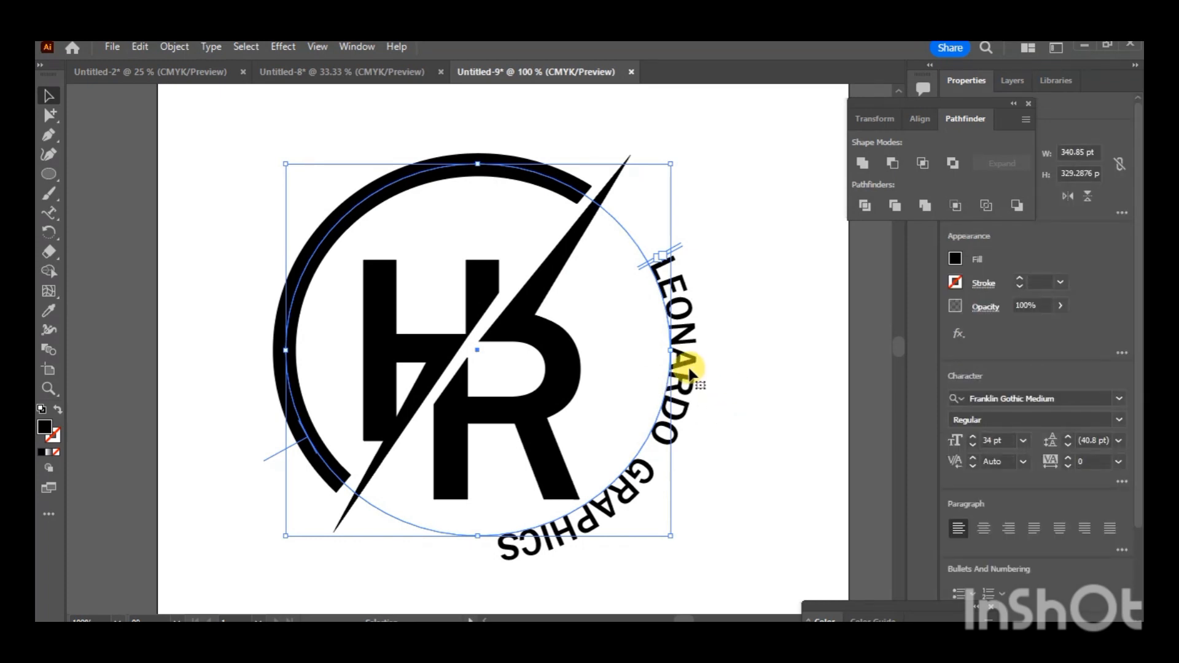
double_click(676, 393)
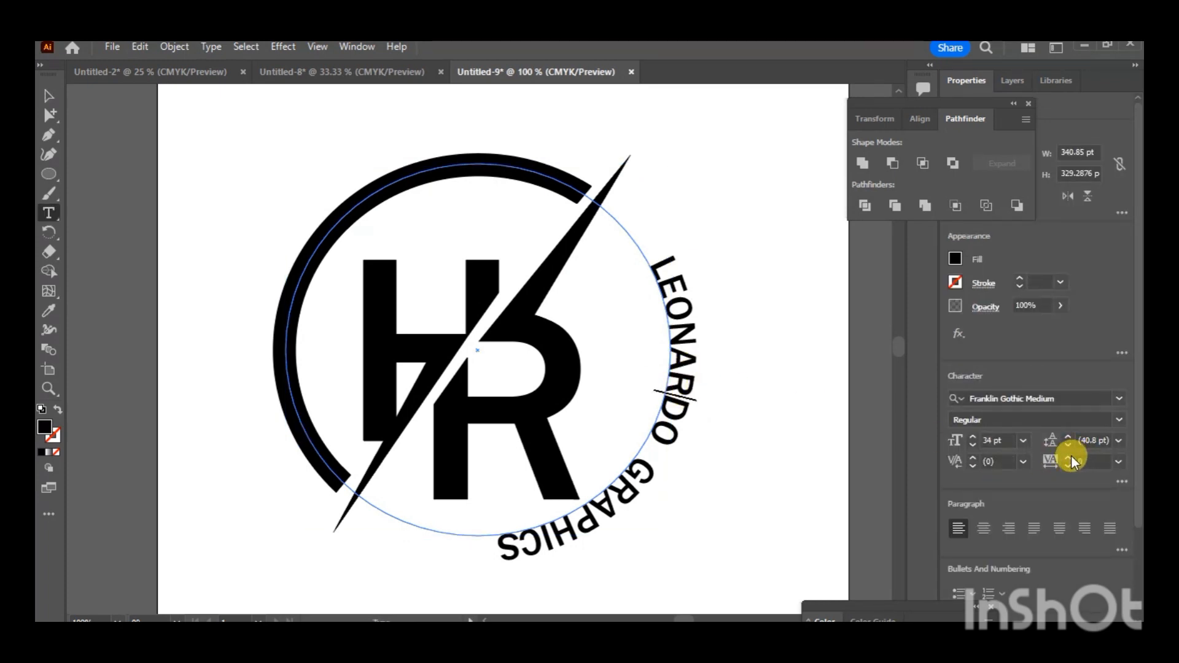
type("5")
left_click(665, 396)
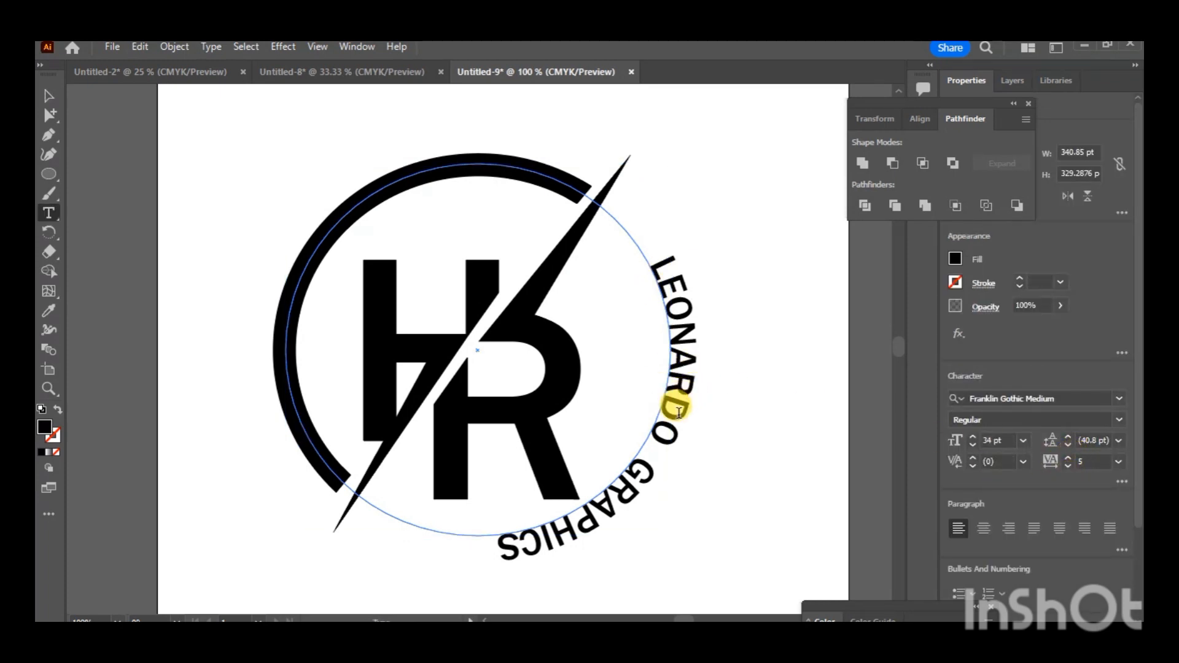
- Select the whole LEONARDO GRAPHICS text and increase its tracking to 194
left_click_drag(678, 412, 599, 485)
left_click_drag(660, 252, 574, 547)
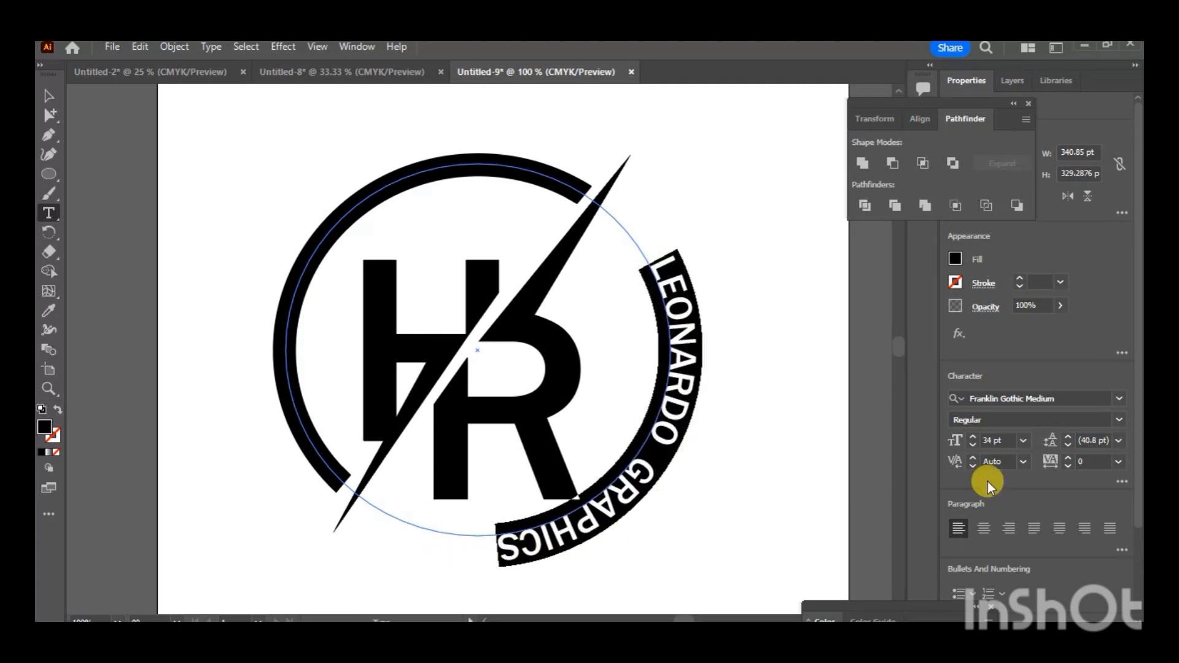
left_click(1068, 457)
left_click(1068, 457)
left_click(1067, 457)
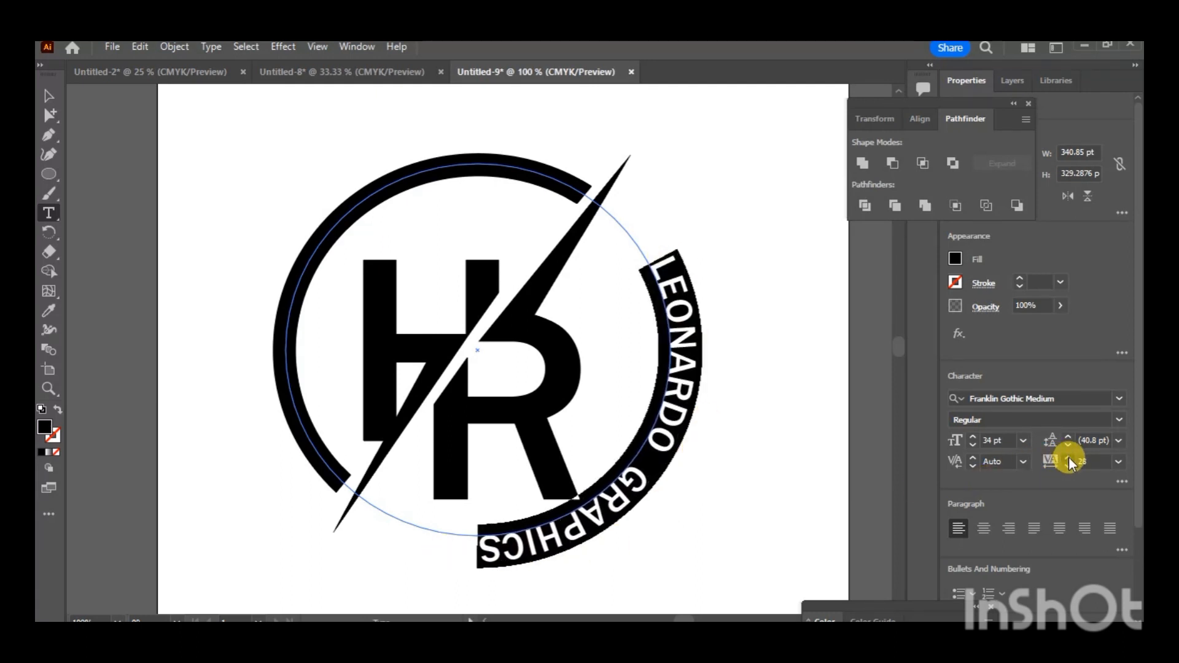
left_click(1068, 457)
left_click(1068, 457)
left_click(1068, 457)
left_click(1068, 457)
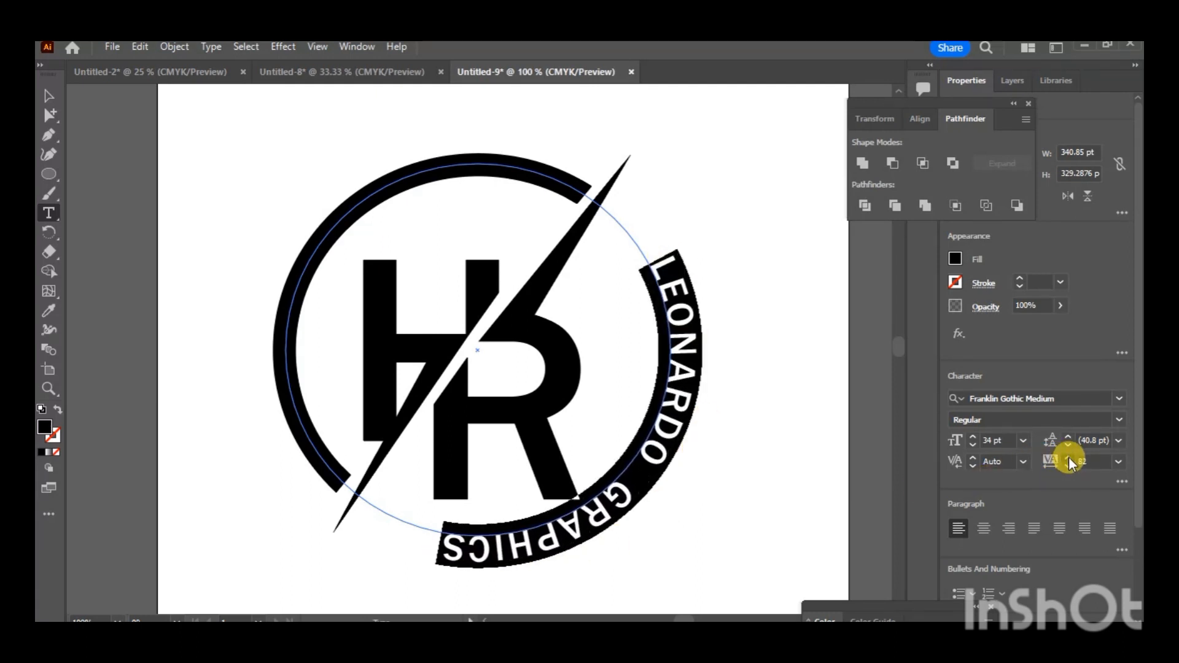
left_click(1068, 458)
left_click(1068, 457)
left_click(1068, 458)
left_click(1067, 457)
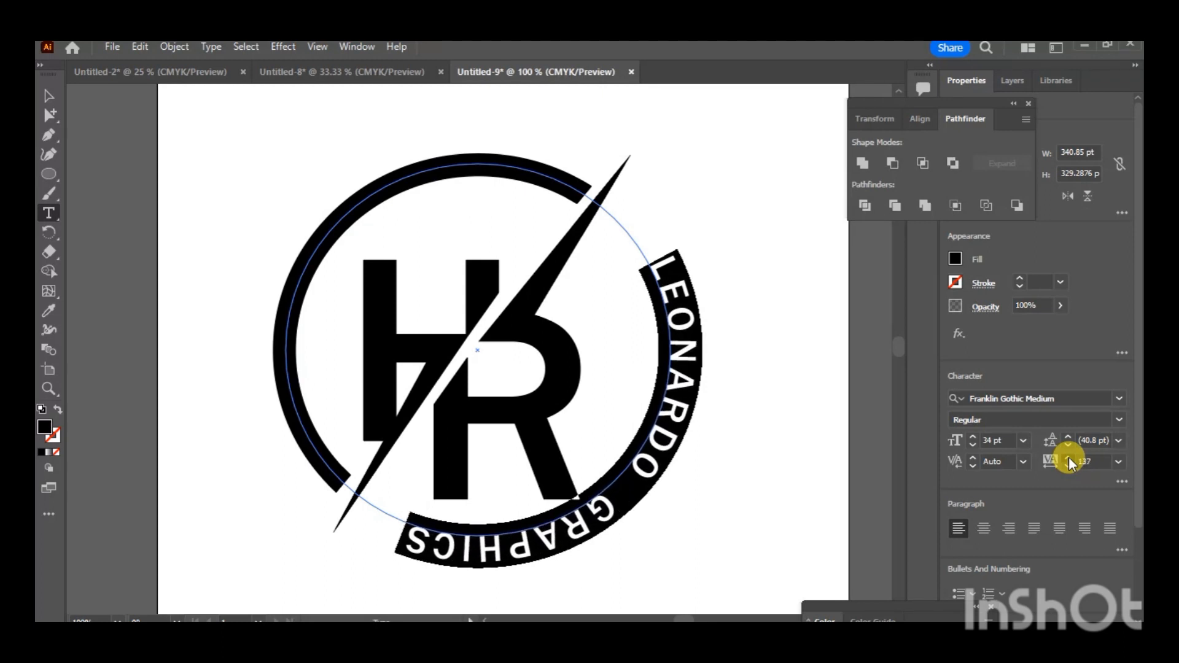
left_click(1068, 457)
left_click(1068, 457)
left_click(1068, 458)
left_click(1068, 458)
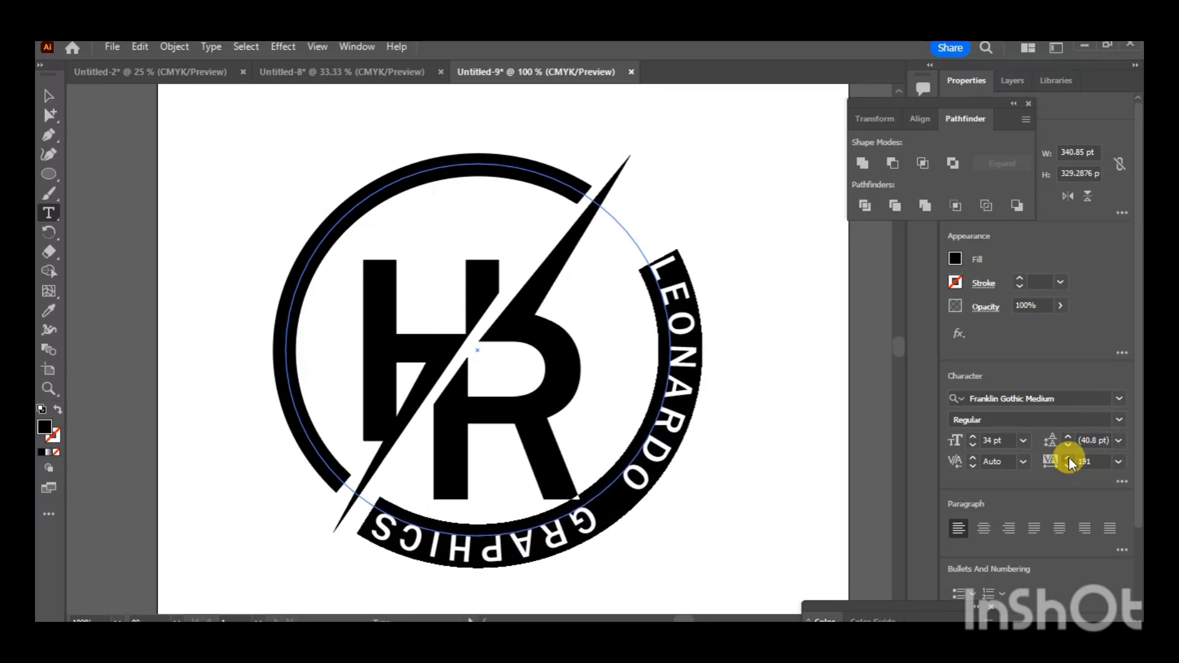
left_click(1068, 457)
- Rotate the curved text counterclockwise to start beside the upper spike, increase its tracking to 298, and deselect it
left_click(49, 96)
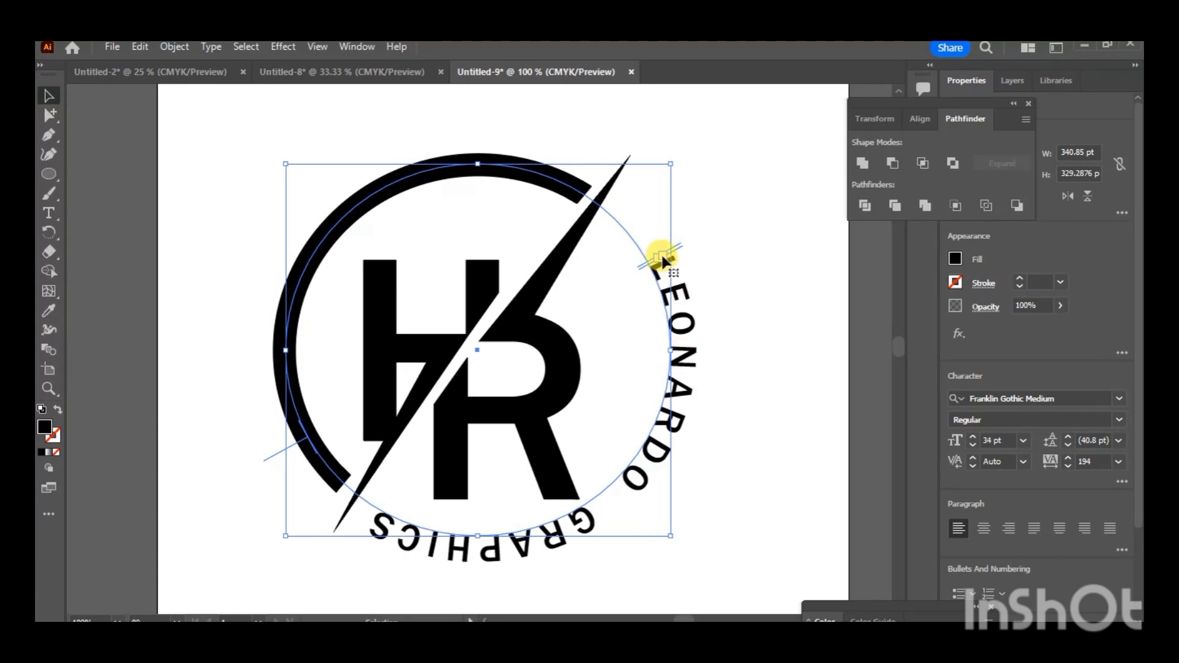
left_click_drag(680, 157, 570, 166)
left_click_drag(1067, 458, 1067, 459)
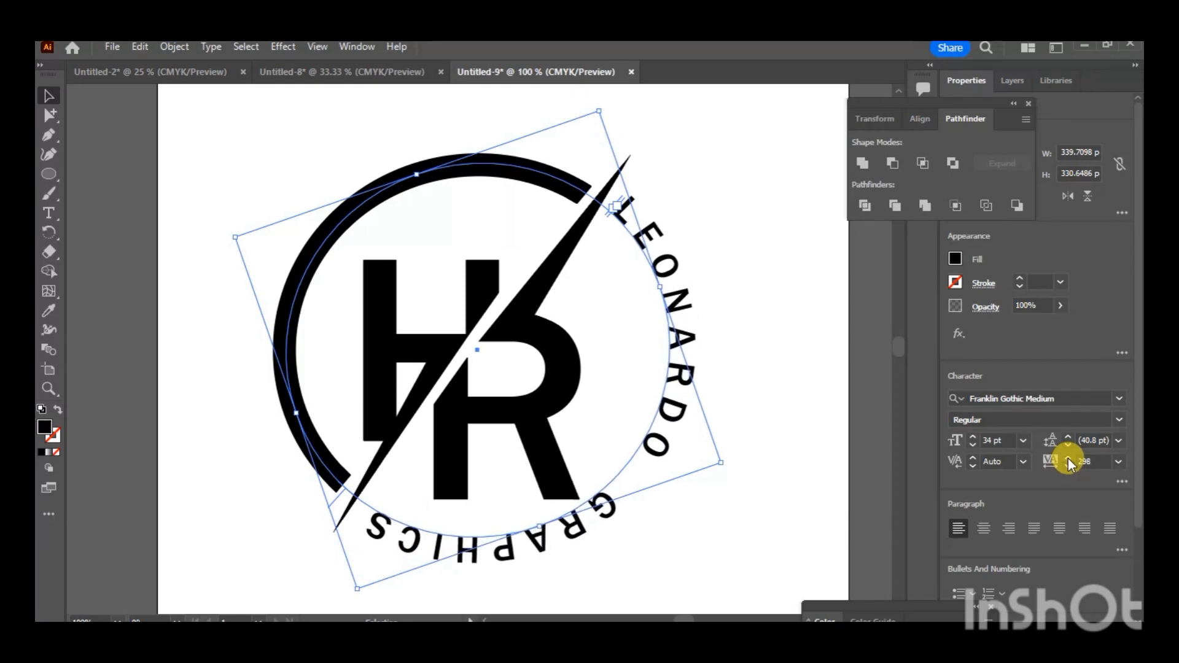
left_click(801, 367)
key("ctrl+minus")
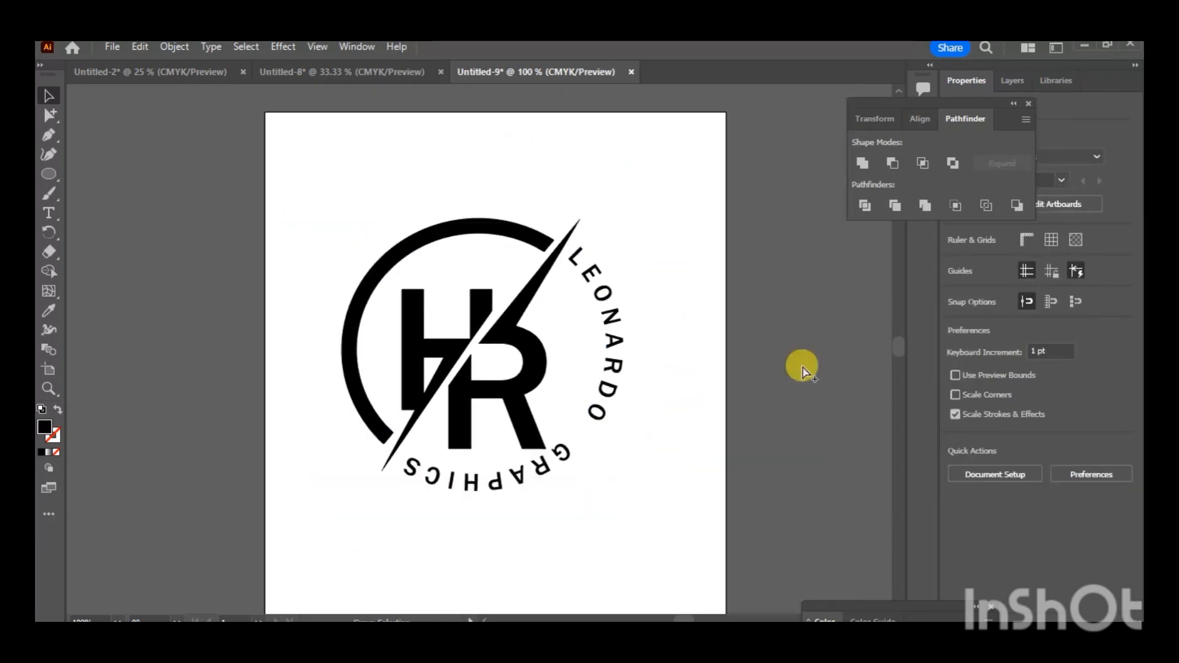